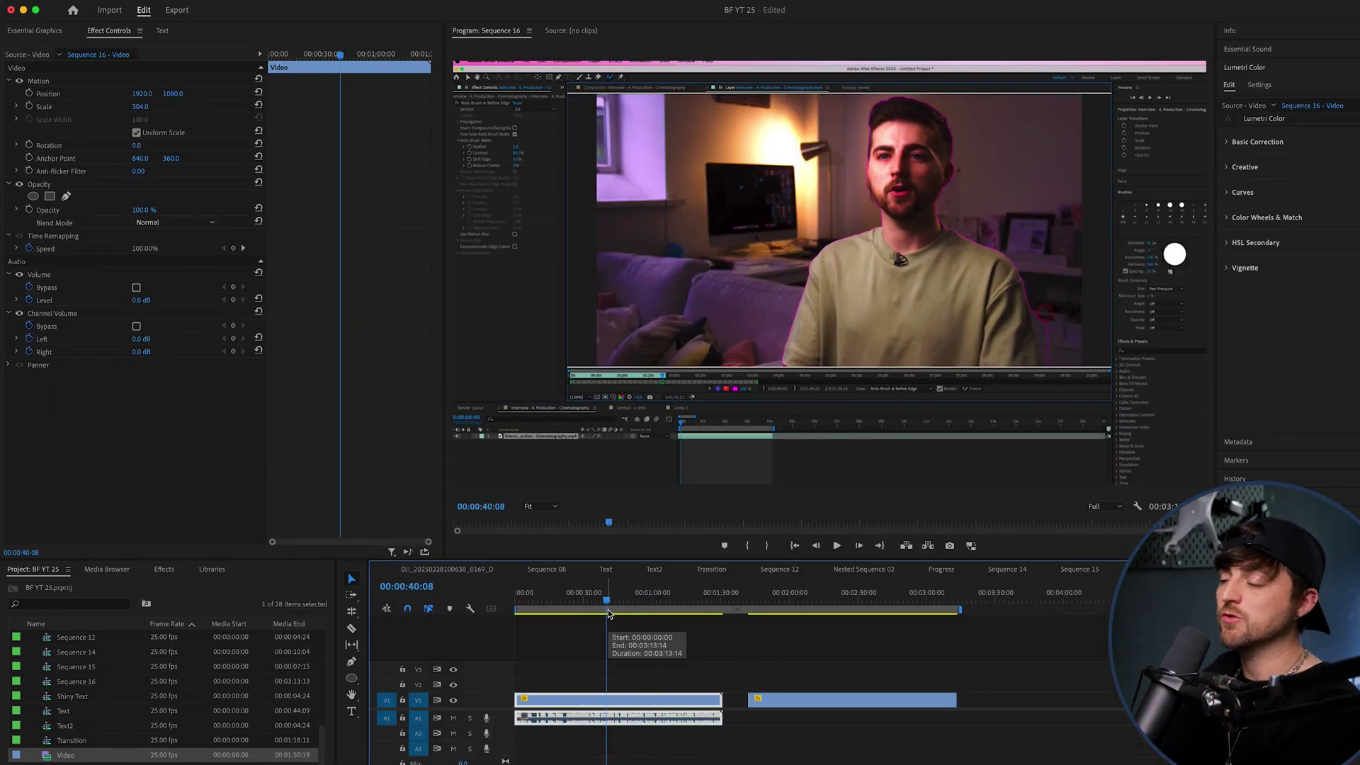
Place the Happy New Year!.mp4 facecam clip on track V2 directly above the screen recording, aligned with the sequence start
drag(608, 614, 641, 614)
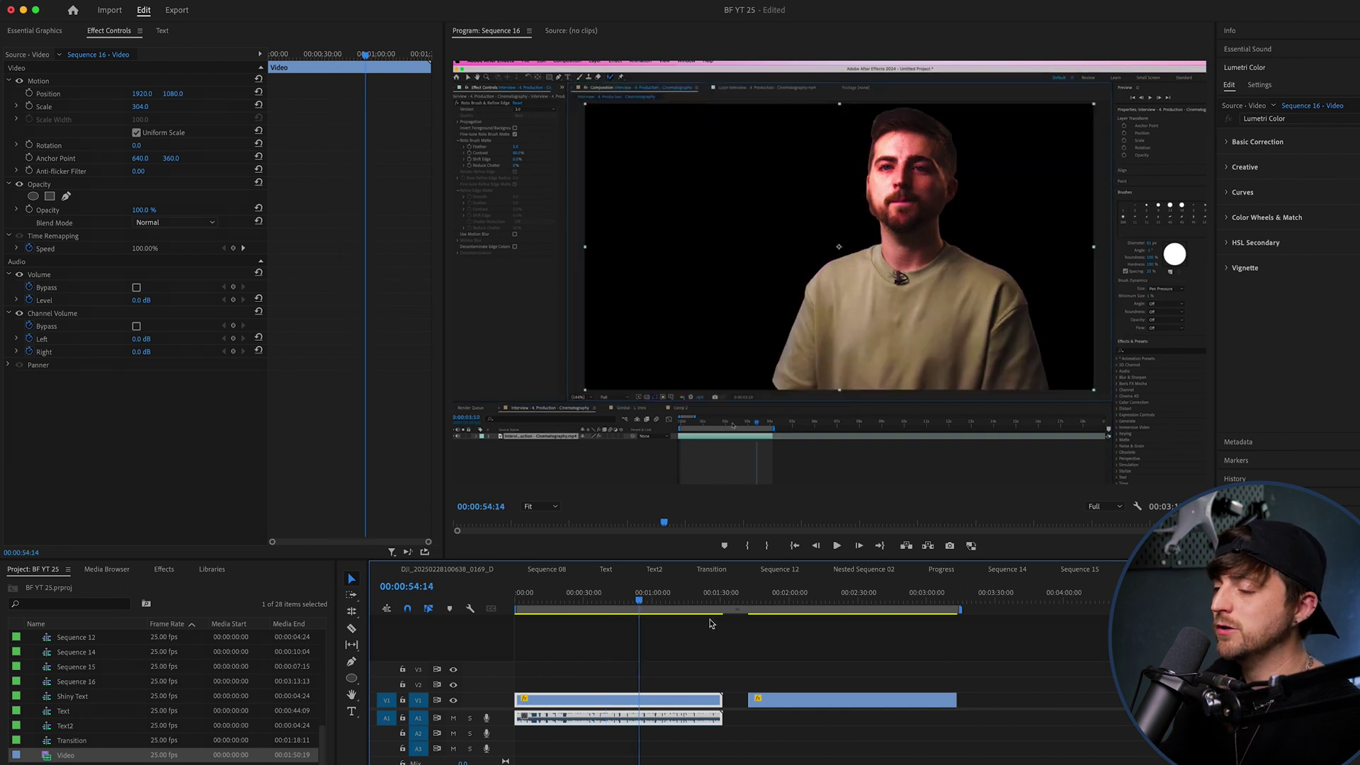
click(809, 701)
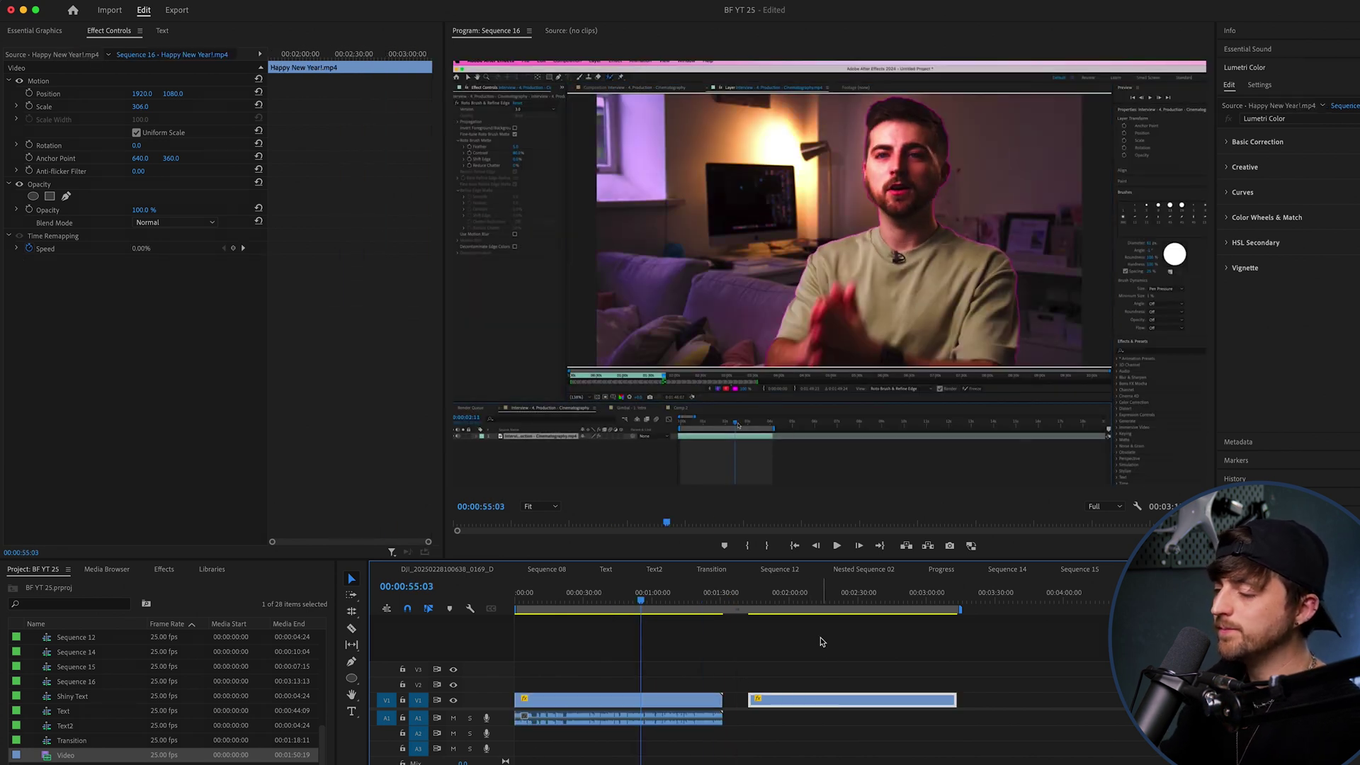
click(824, 630)
drag(812, 705, 594, 694)
key(super+z)
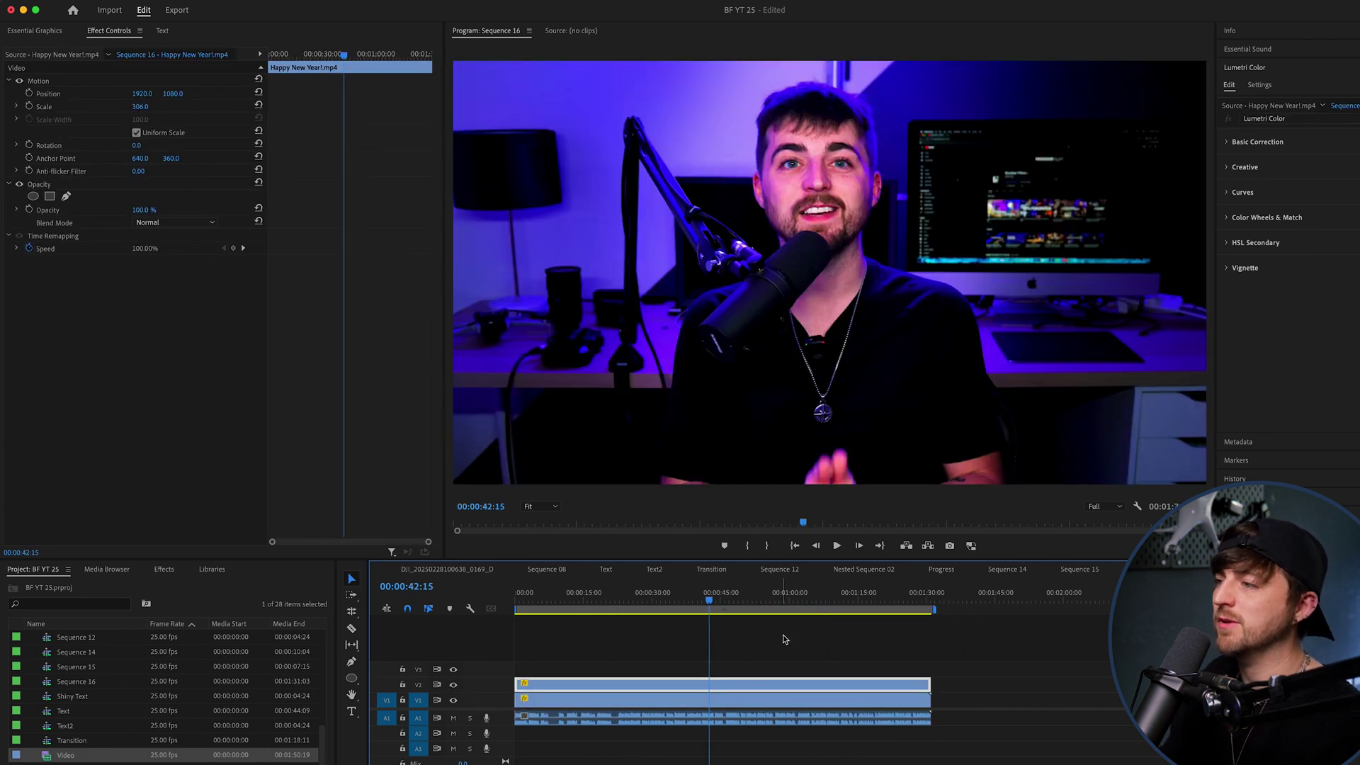
Add an ellipse opacity mask to the facecam clip and enlarge it into a circle centred around the presenter's head and shoulders
drag(645, 602, 580, 600)
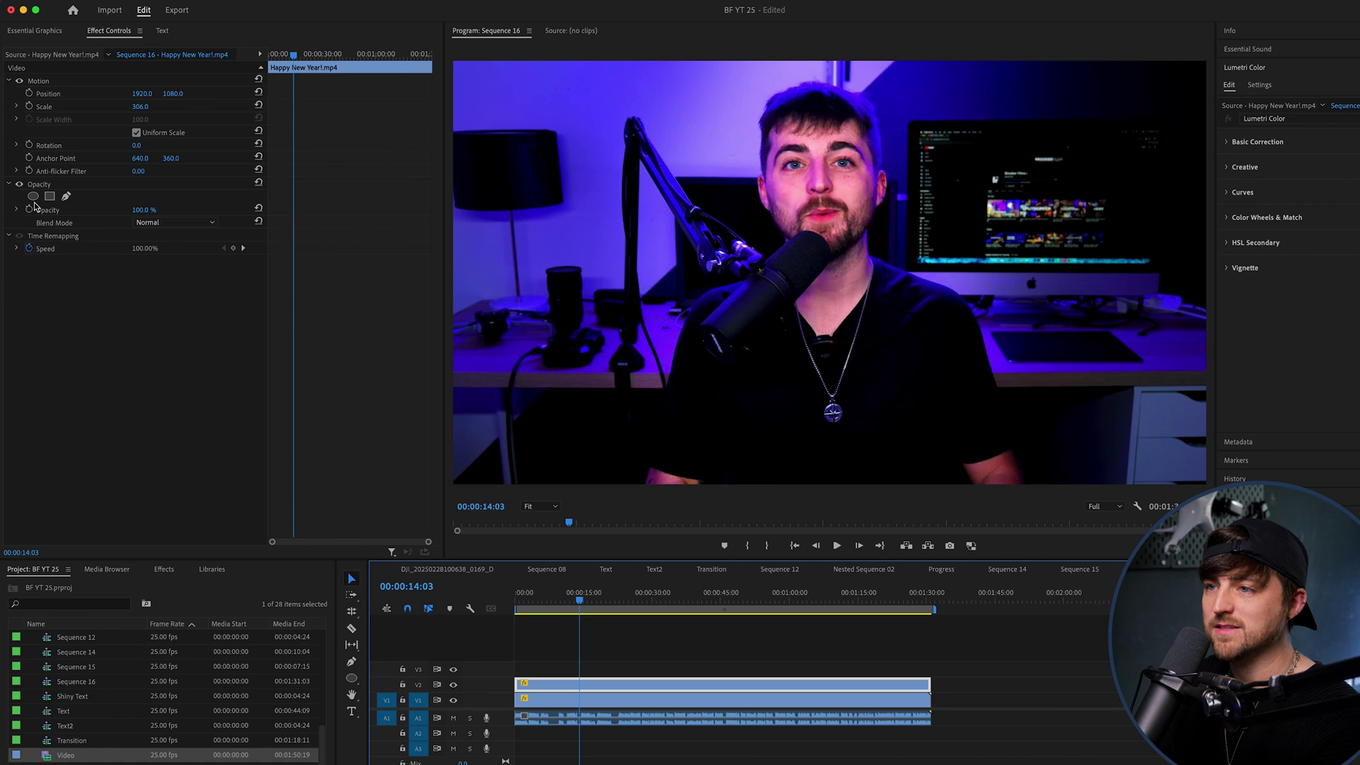
click(110, 32)
click(43, 184)
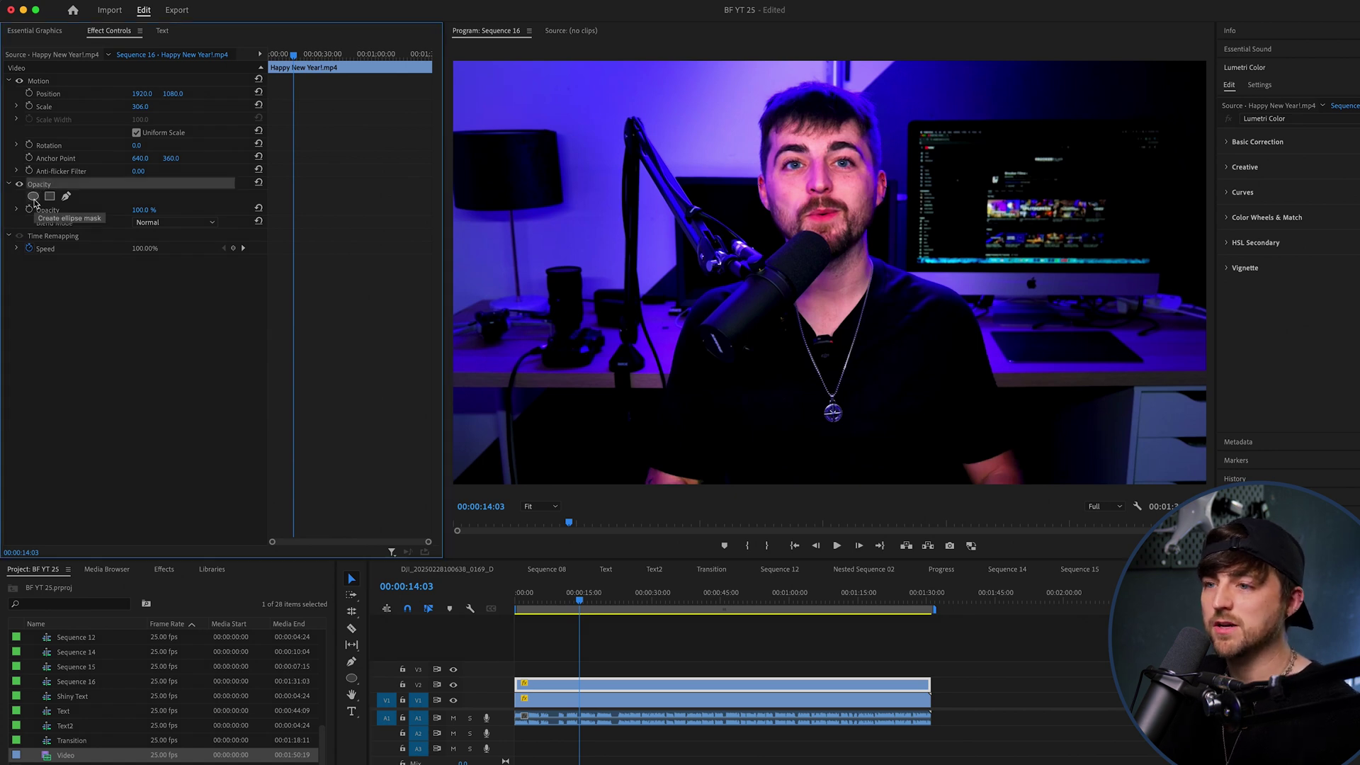
click(33, 196)
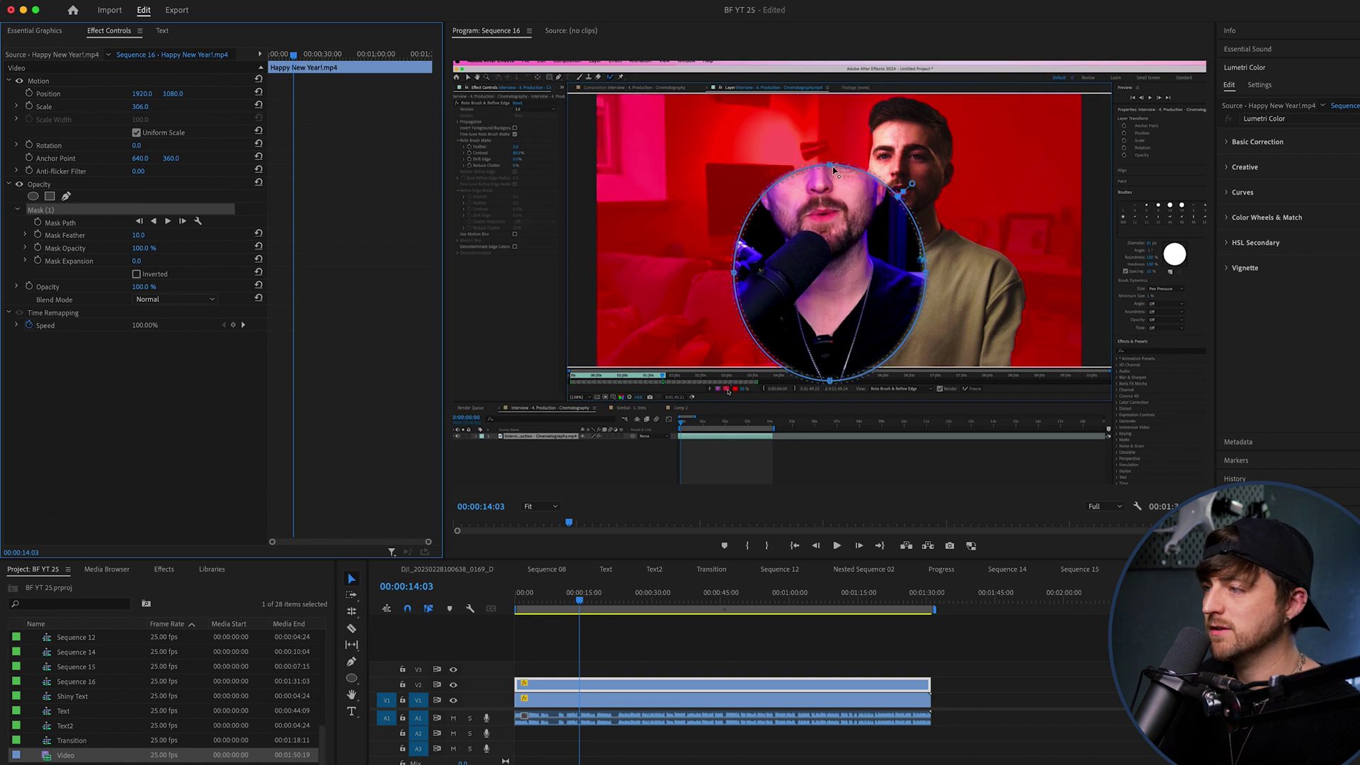
drag(835, 227, 821, 129)
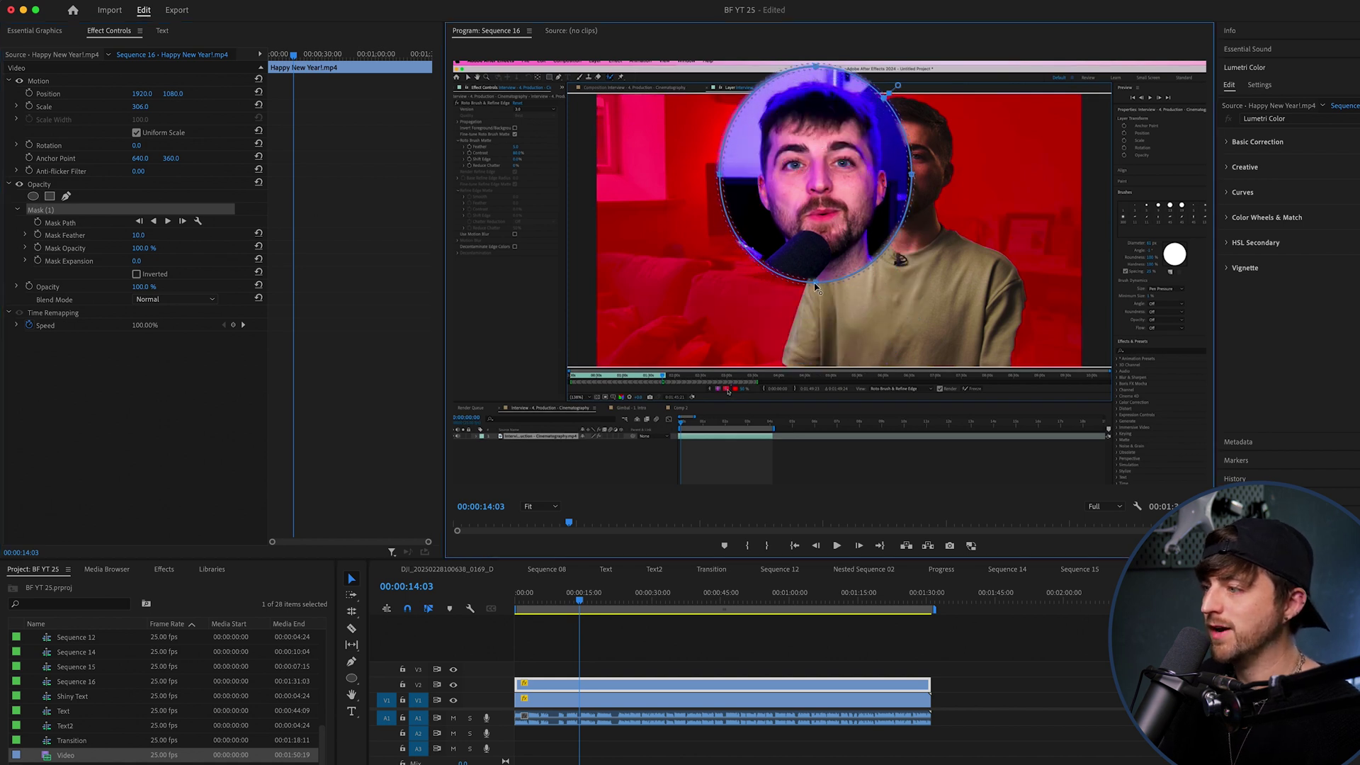
drag(814, 285, 812, 395)
drag(915, 241, 880, 270)
drag(825, 202, 821, 234)
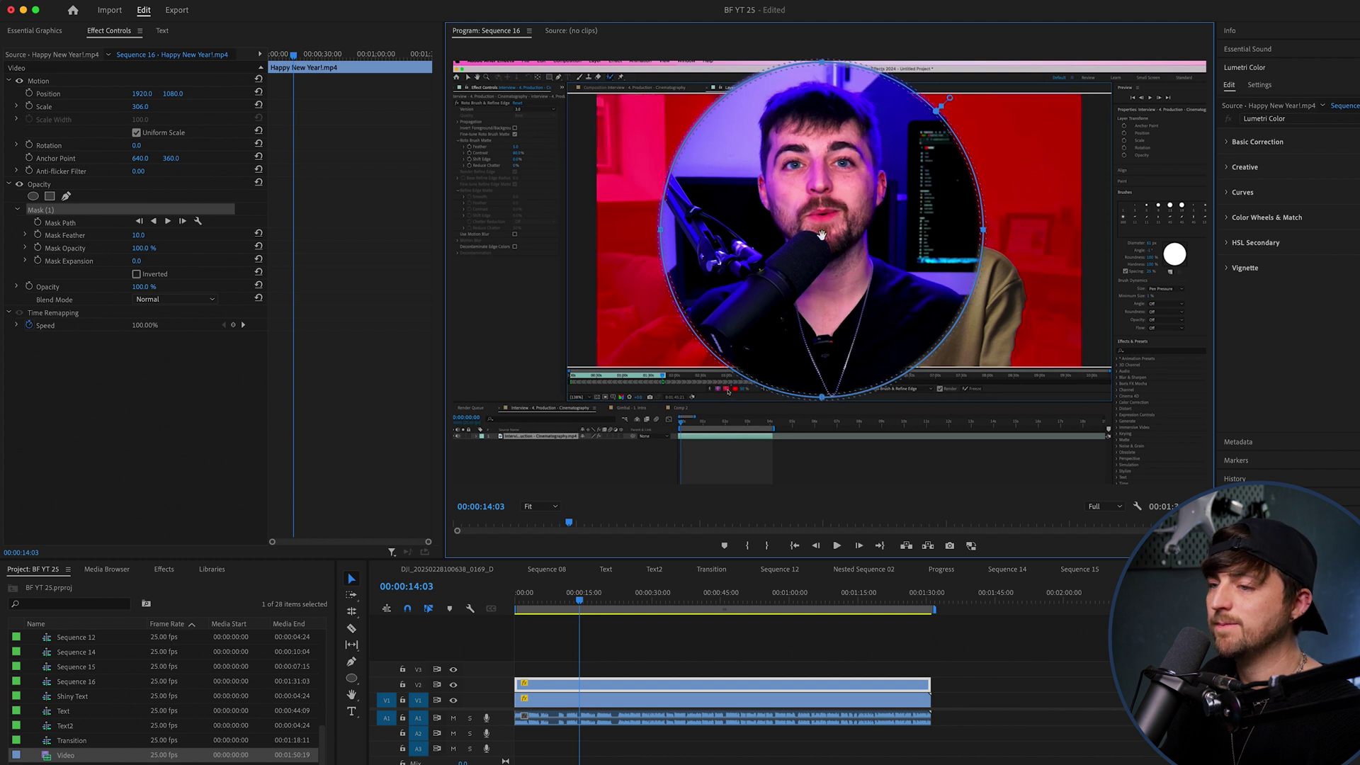
Set the ellipse mask's feather to 0 and scale the facecam clip to 124
drag(140, 238, 121, 237)
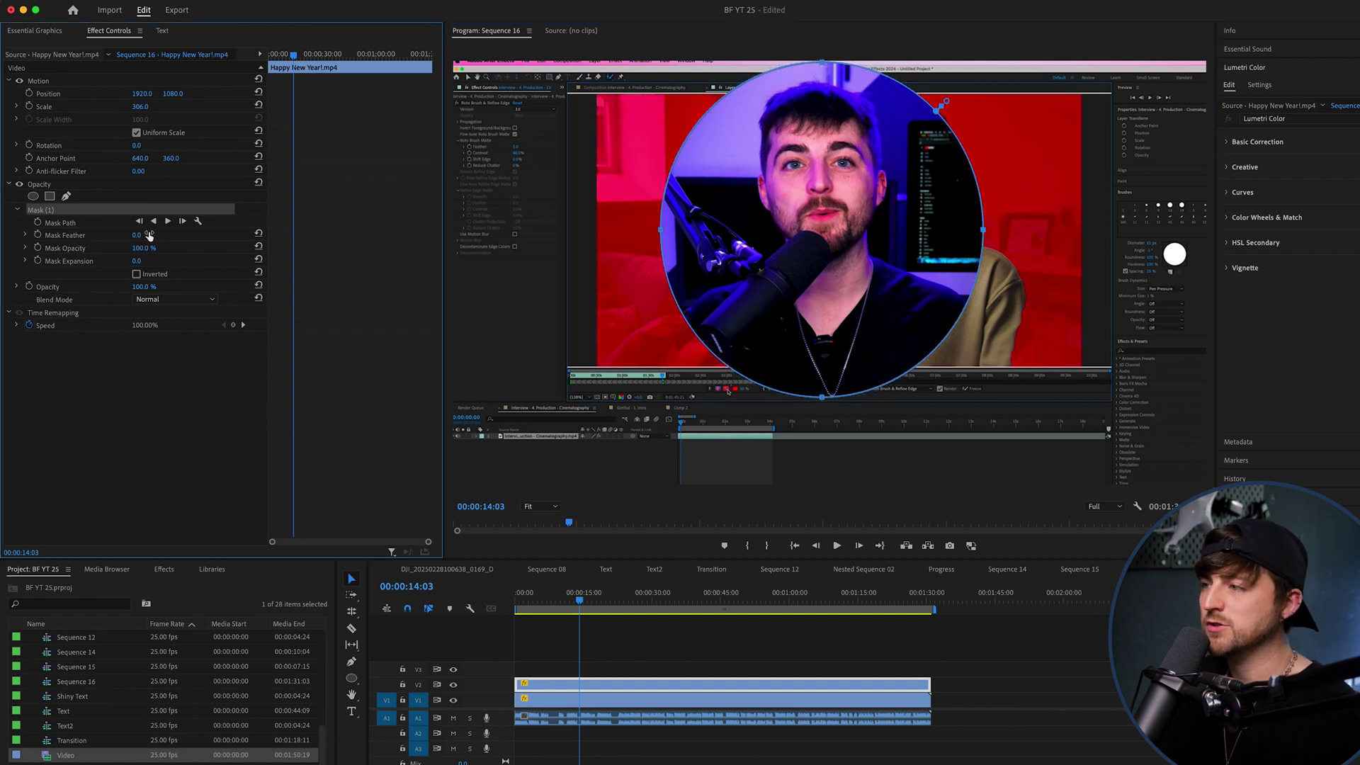
drag(145, 108, 42, 107)
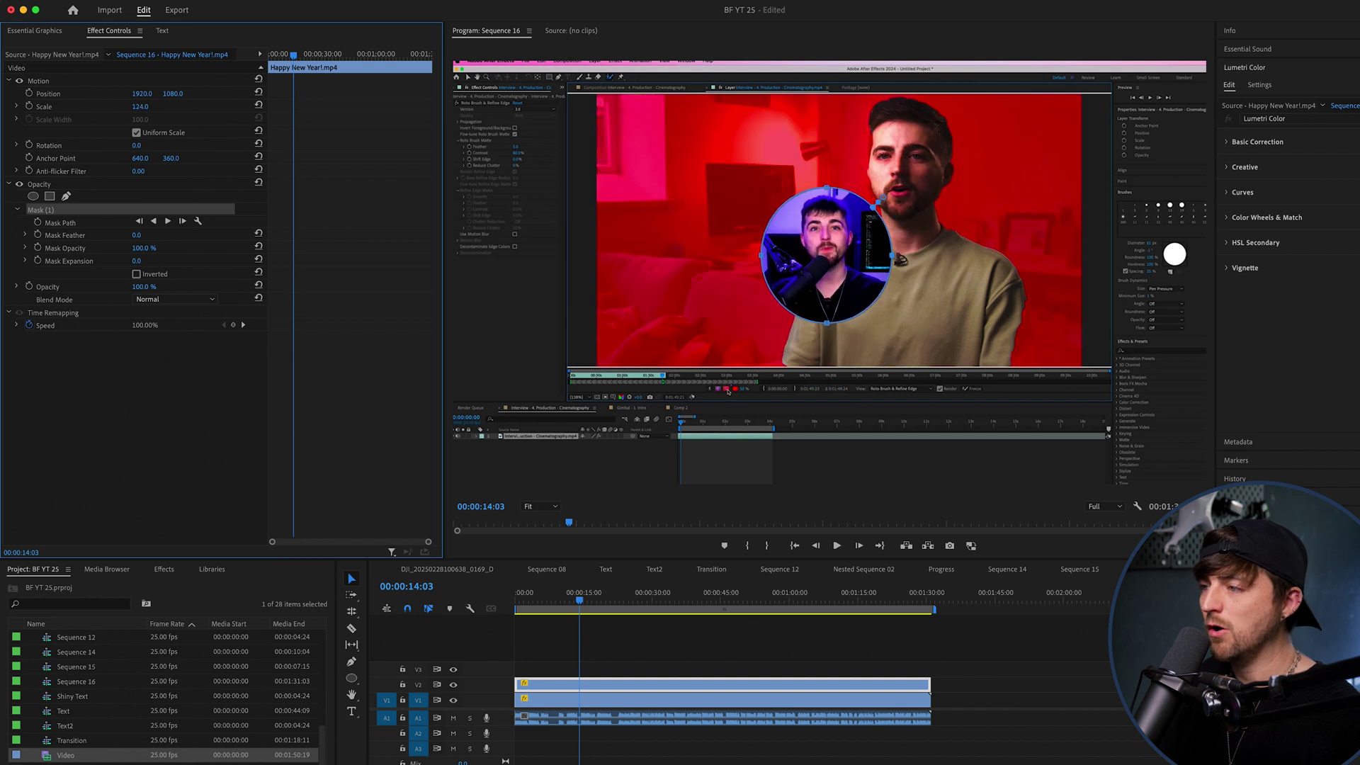
Try repositioning the circle by moving the ellipse mask itself across the frame, and undo that move
click(54, 82)
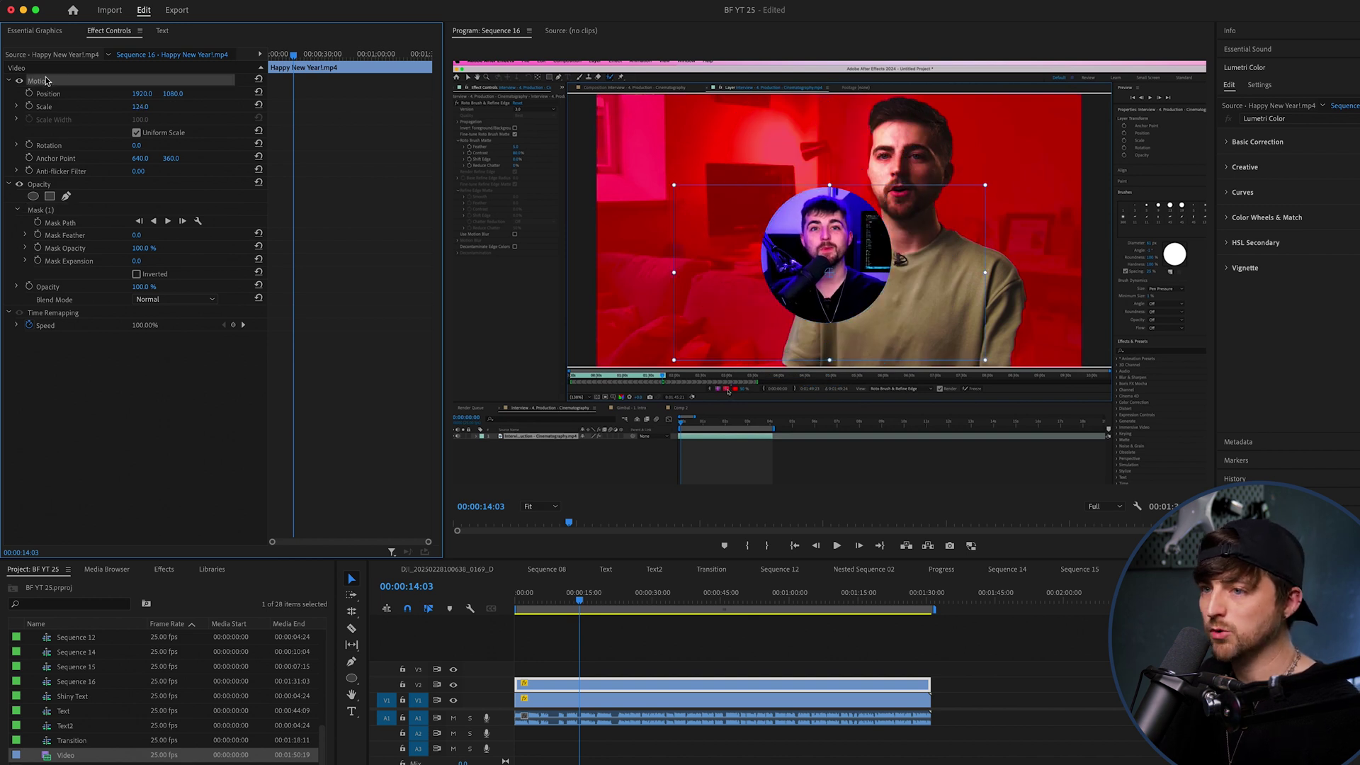
click(43, 211)
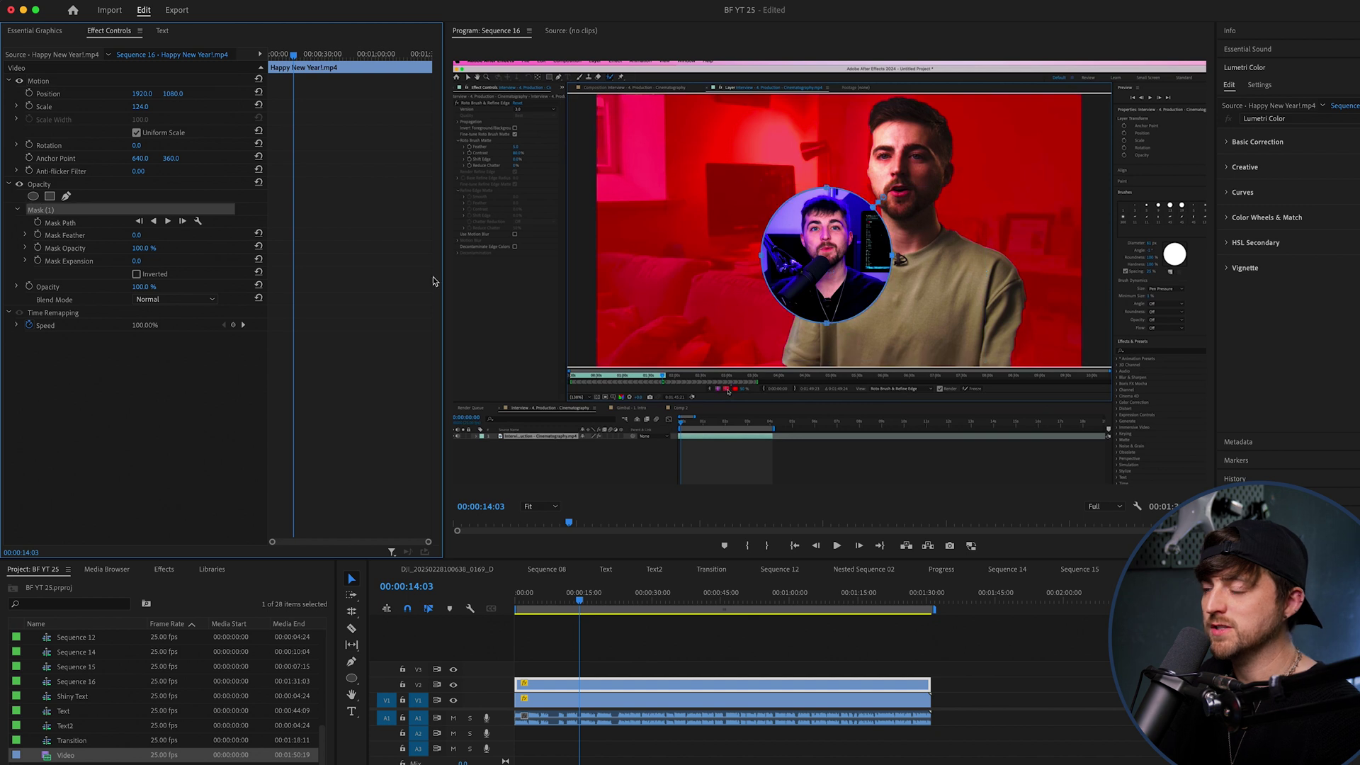
drag(853, 242, 949, 287)
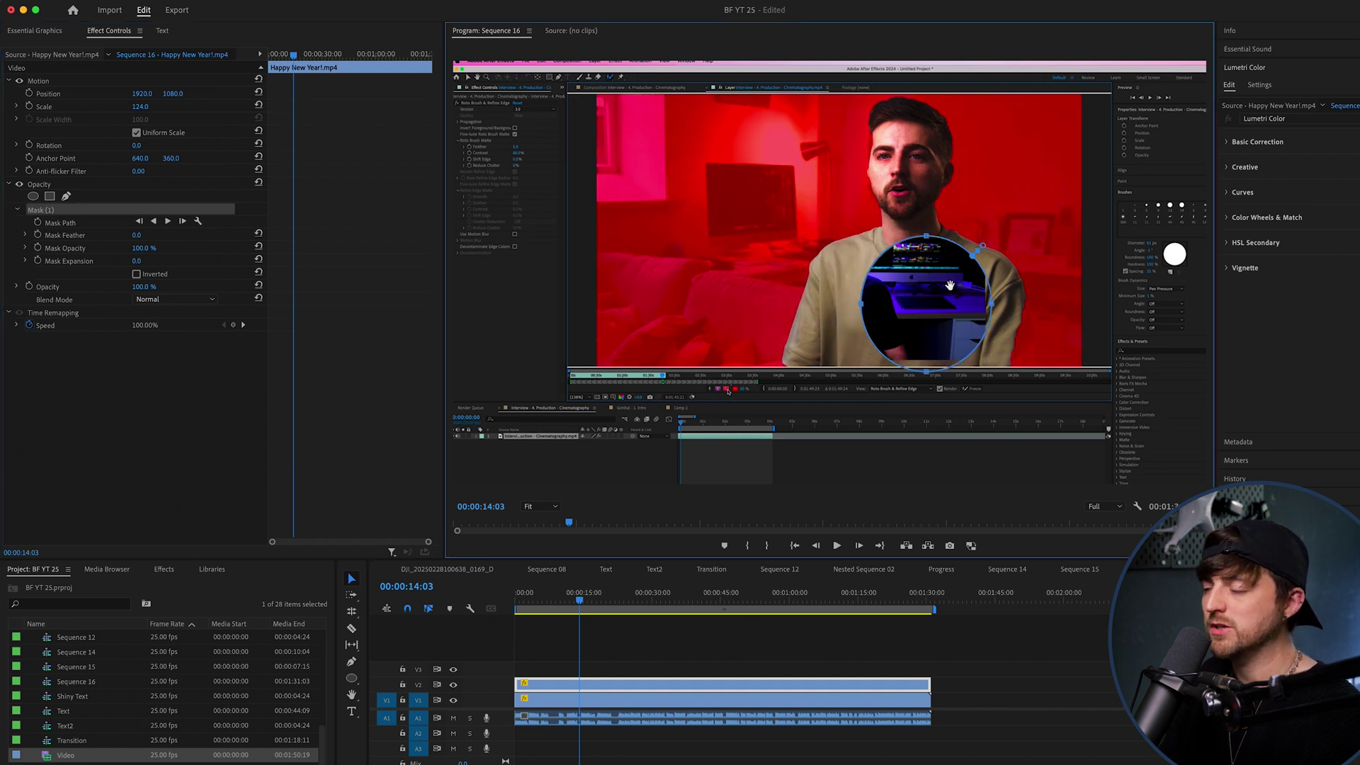
key(super+z)
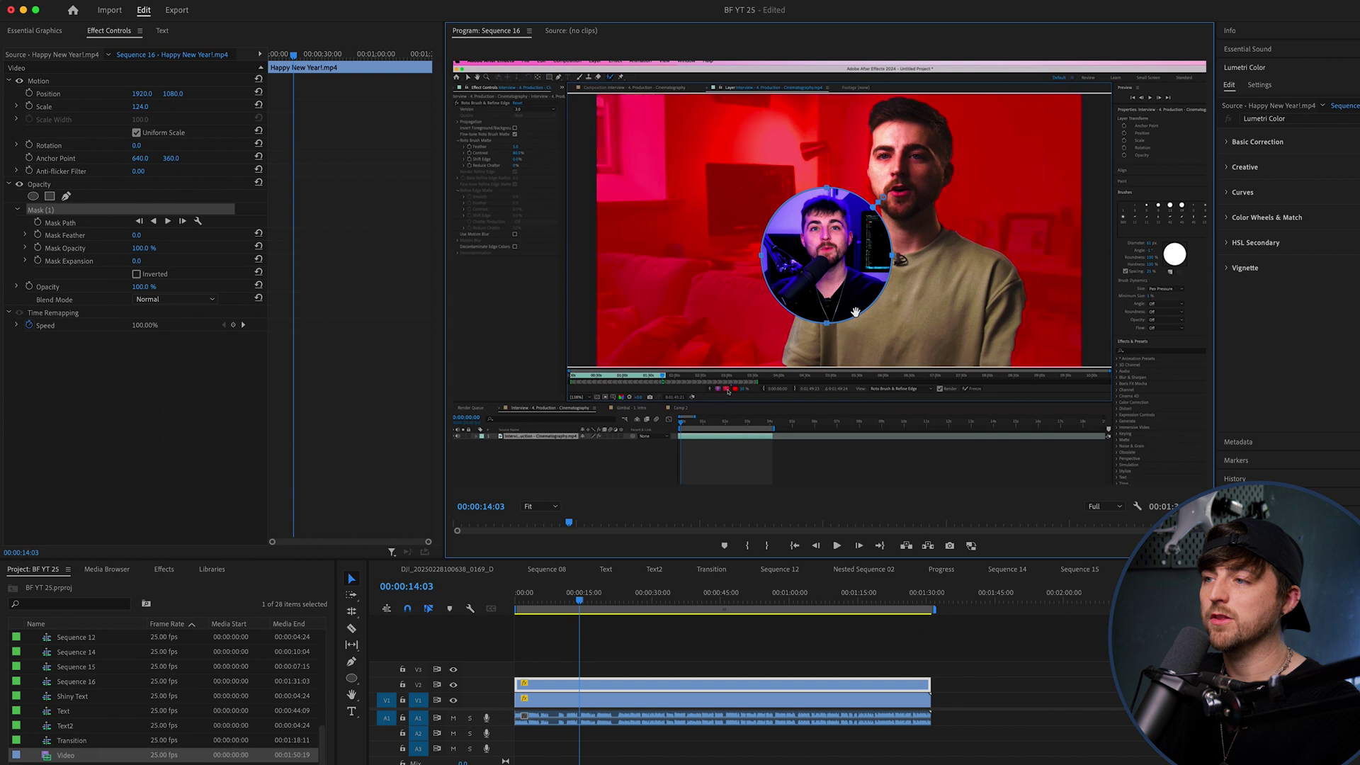
Move the facecam clip through its Motion settings to the video frame's bottom-right corner, and play the sequence from the start
click(54, 82)
drag(850, 242, 1159, 390)
drag(575, 601, 430, 611)
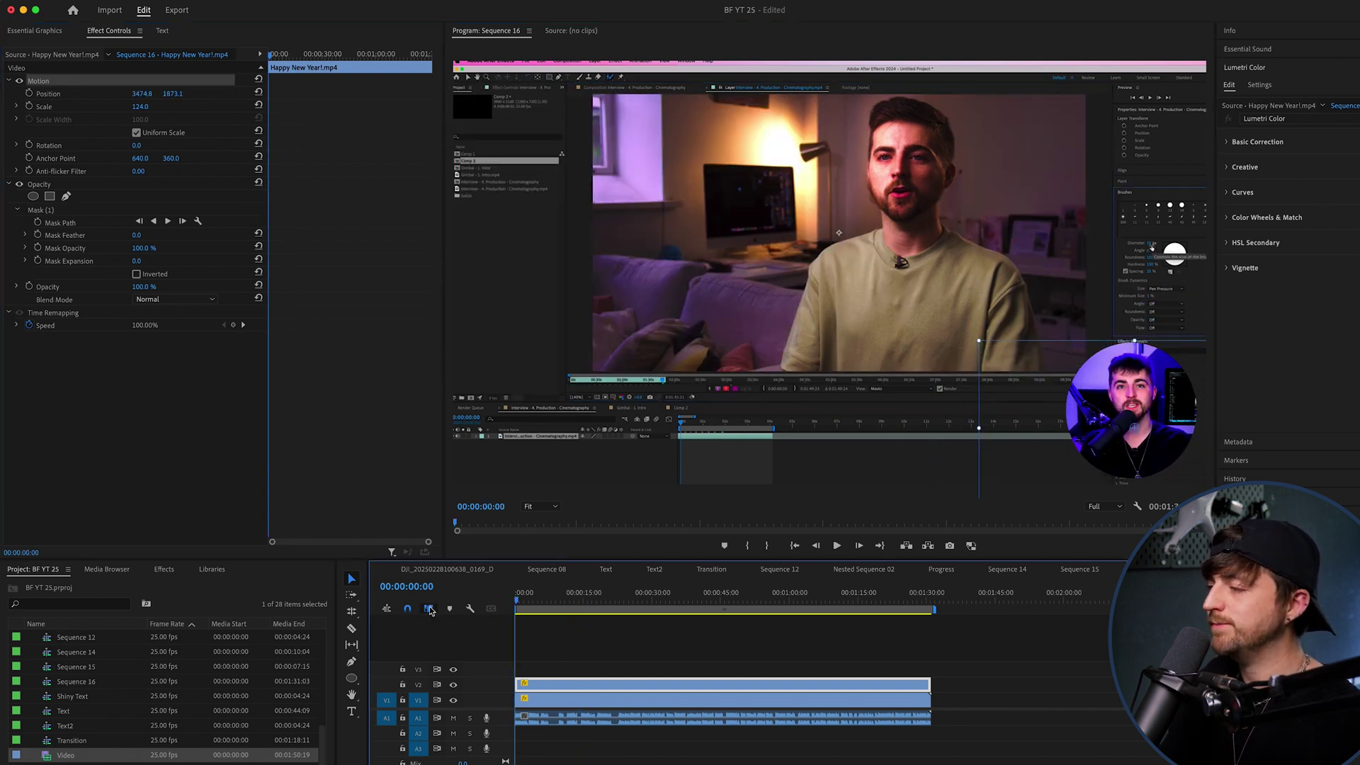
key(space)
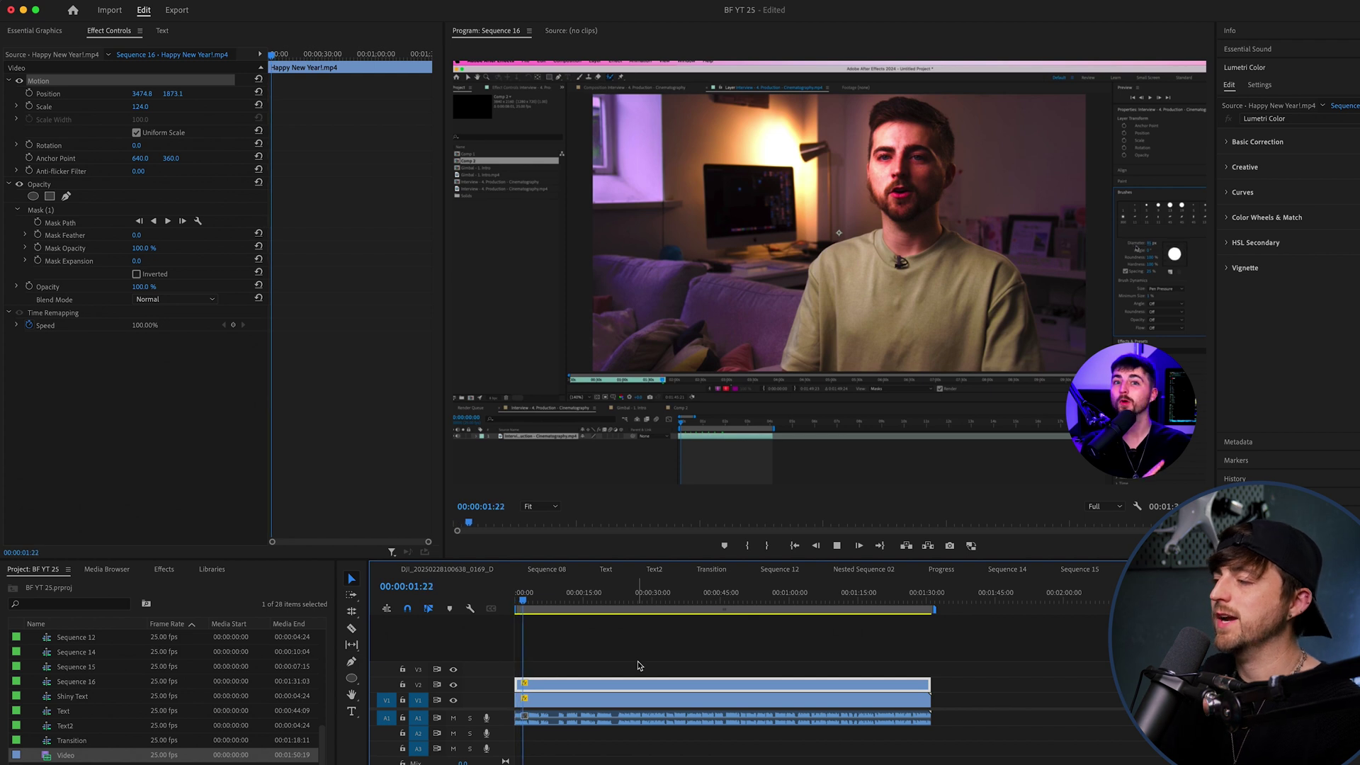
key(space)
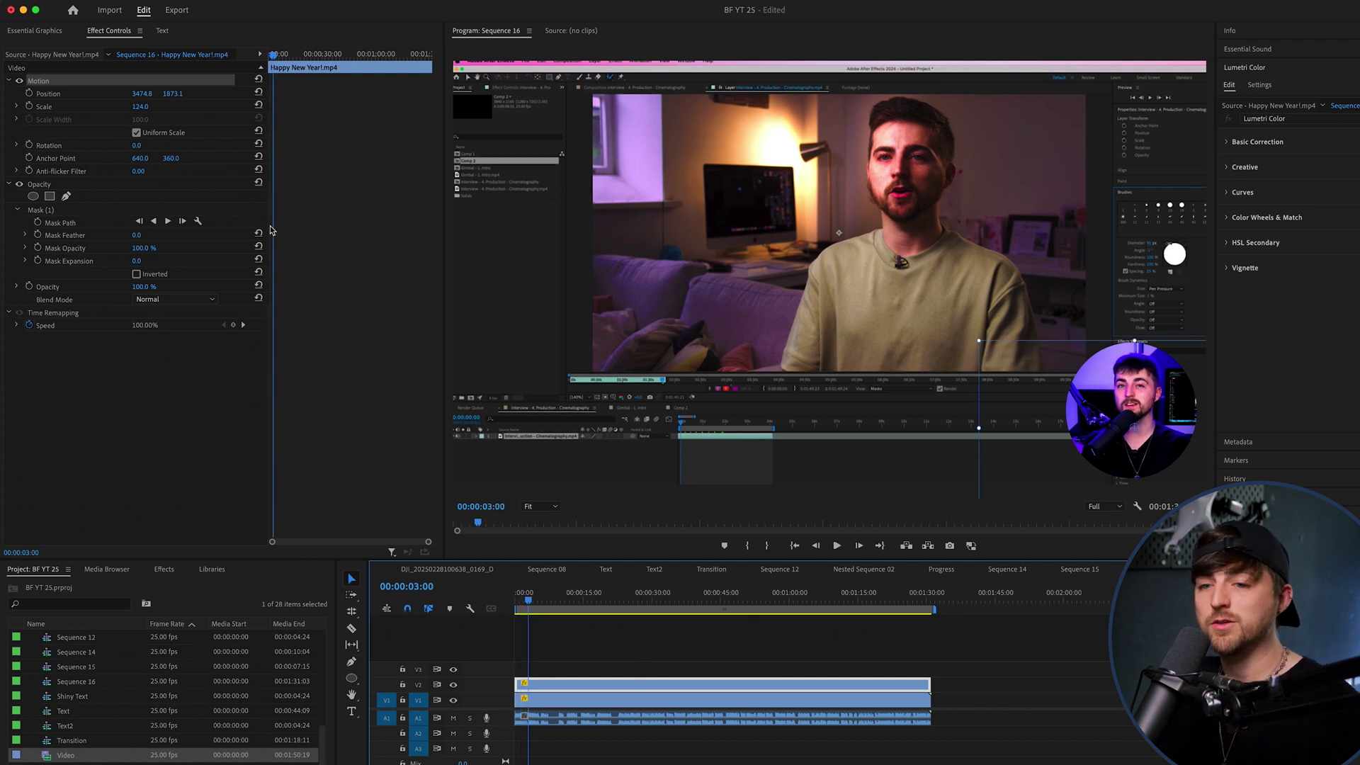
Delete the ellipse mask from the facecam clip's opacity
click(41, 210)
key(Delete)
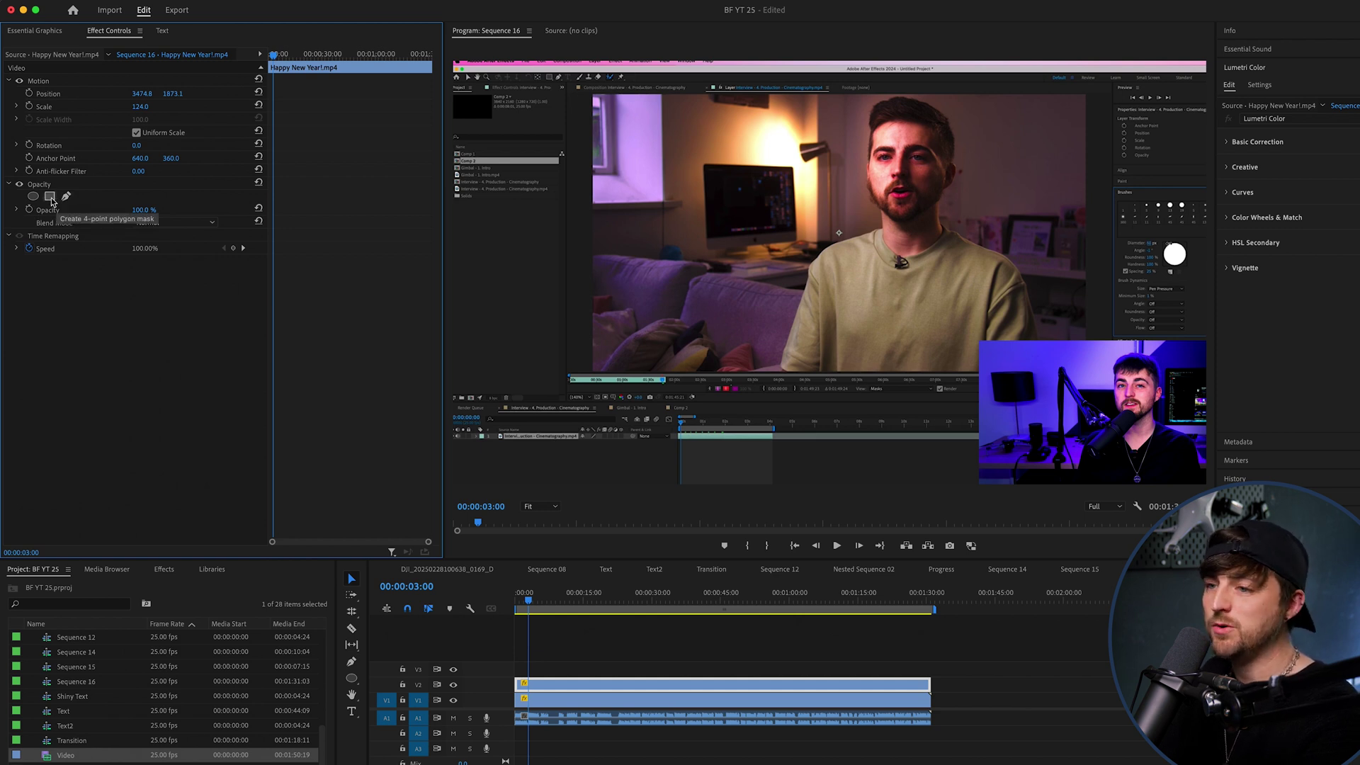
Try a 4-point polygon opacity mask placed over the upper part of the facecam, and undo it
click(49, 197)
drag(1125, 425, 1124, 363)
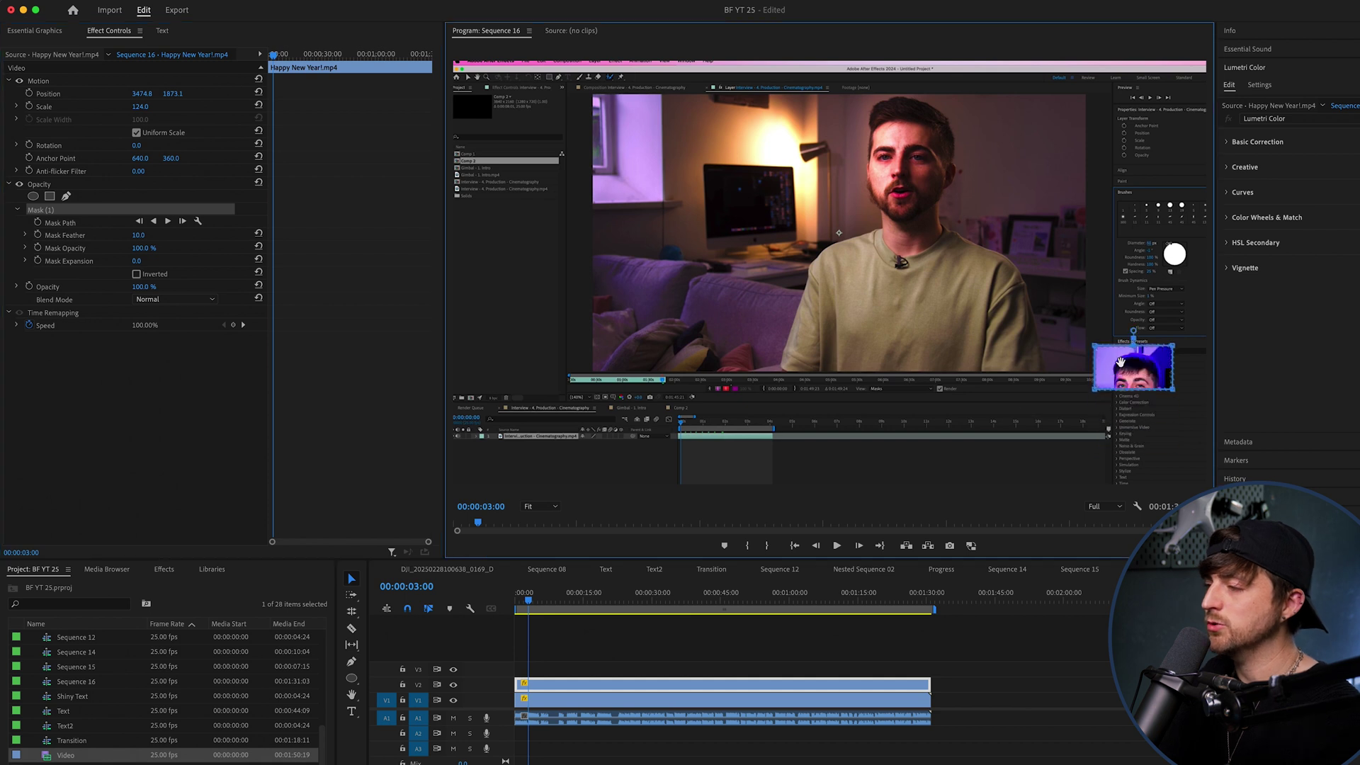
key(super+z)
key(super+z)
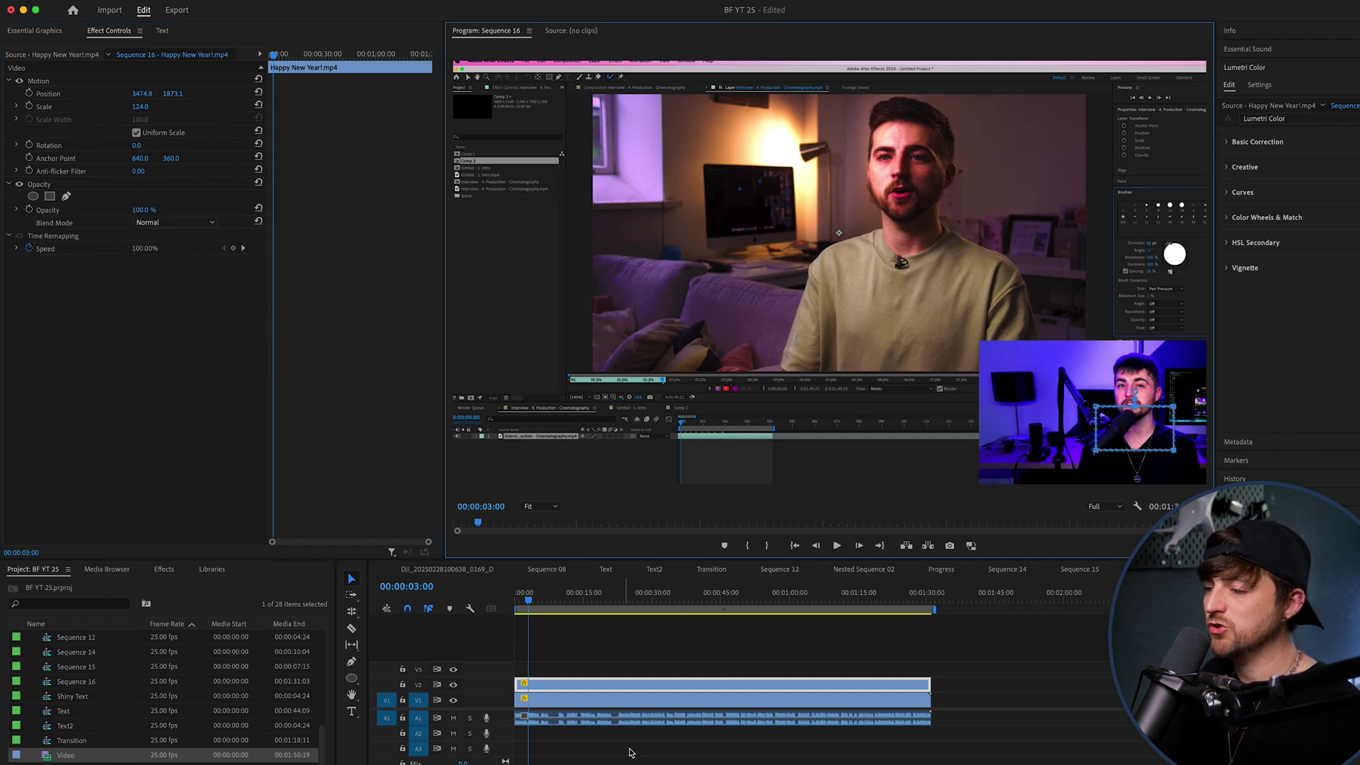
Apply the Crop effect to the facecam clip on V2, crop its left side by 25%, and play back the result
click(164, 569)
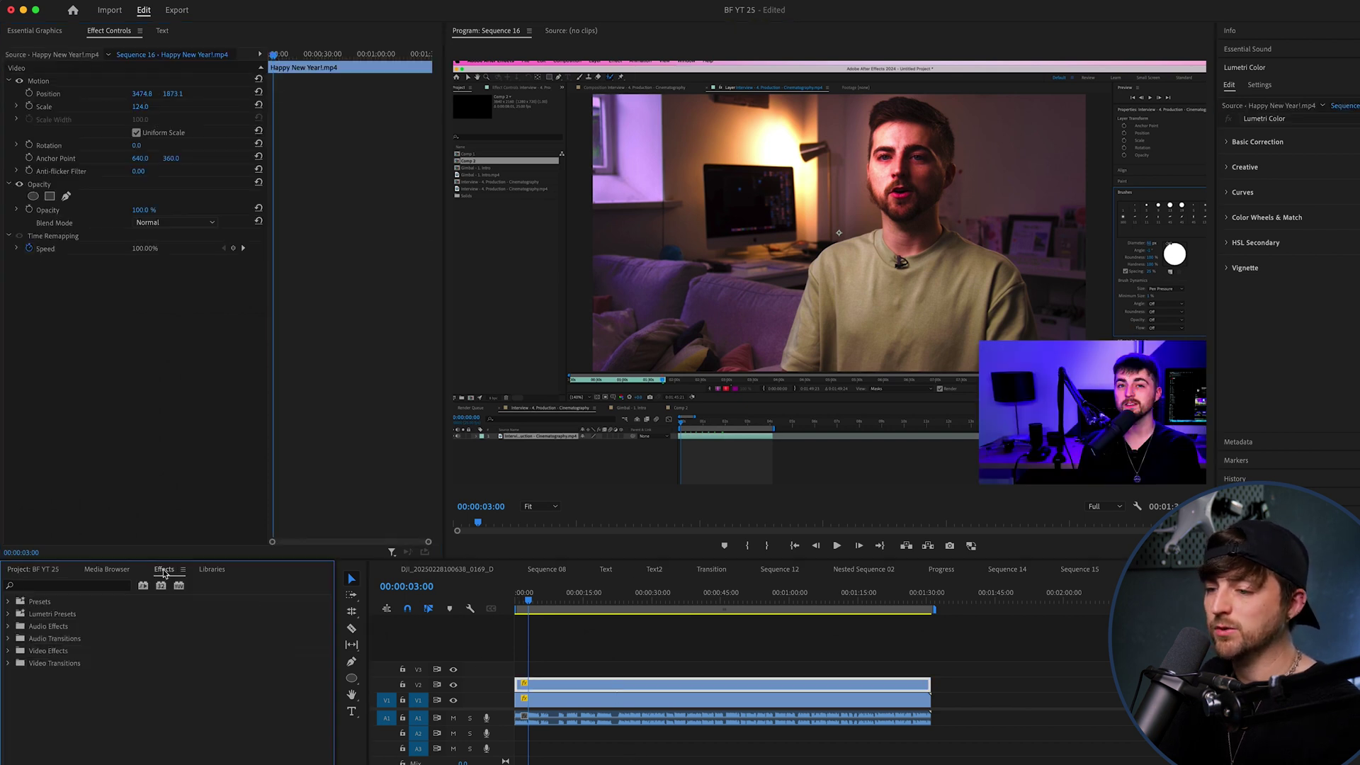
click(84, 584)
text(crop)
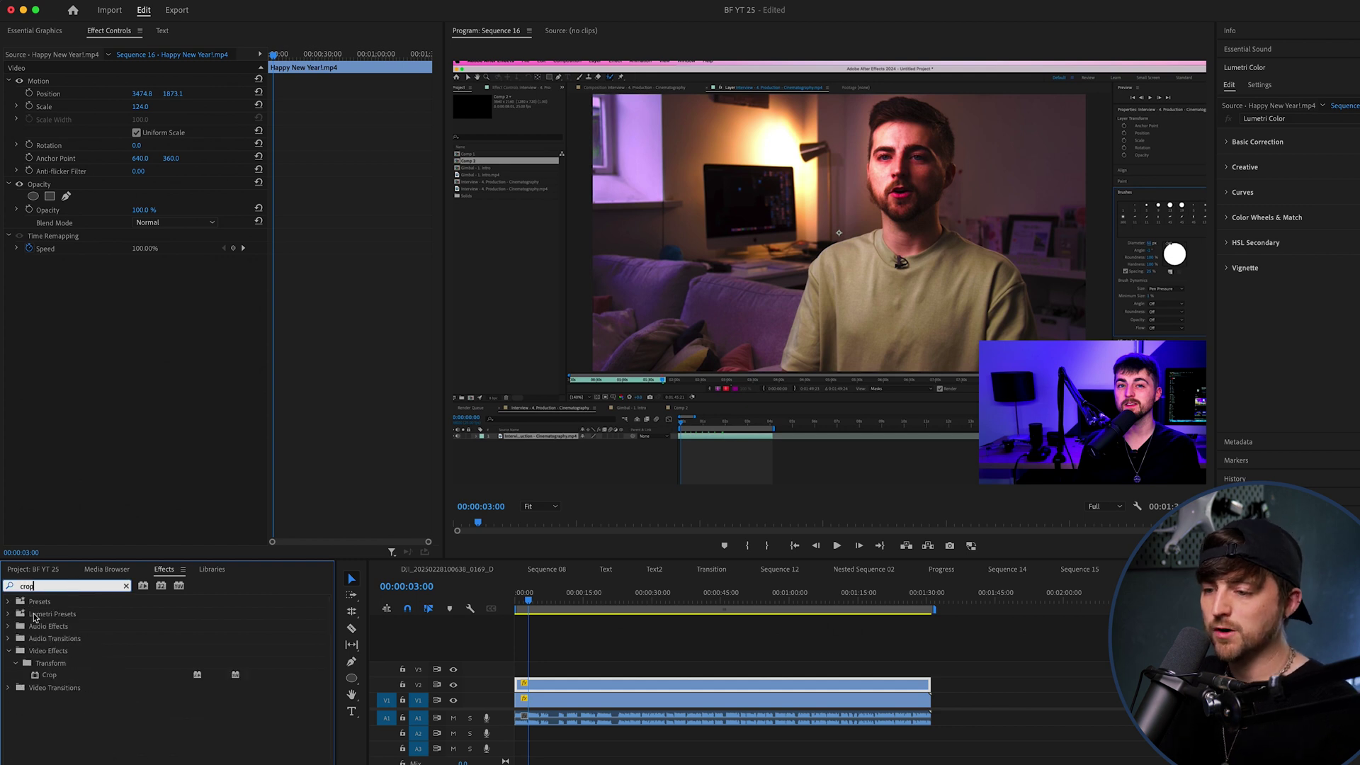
drag(49, 675, 538, 683)
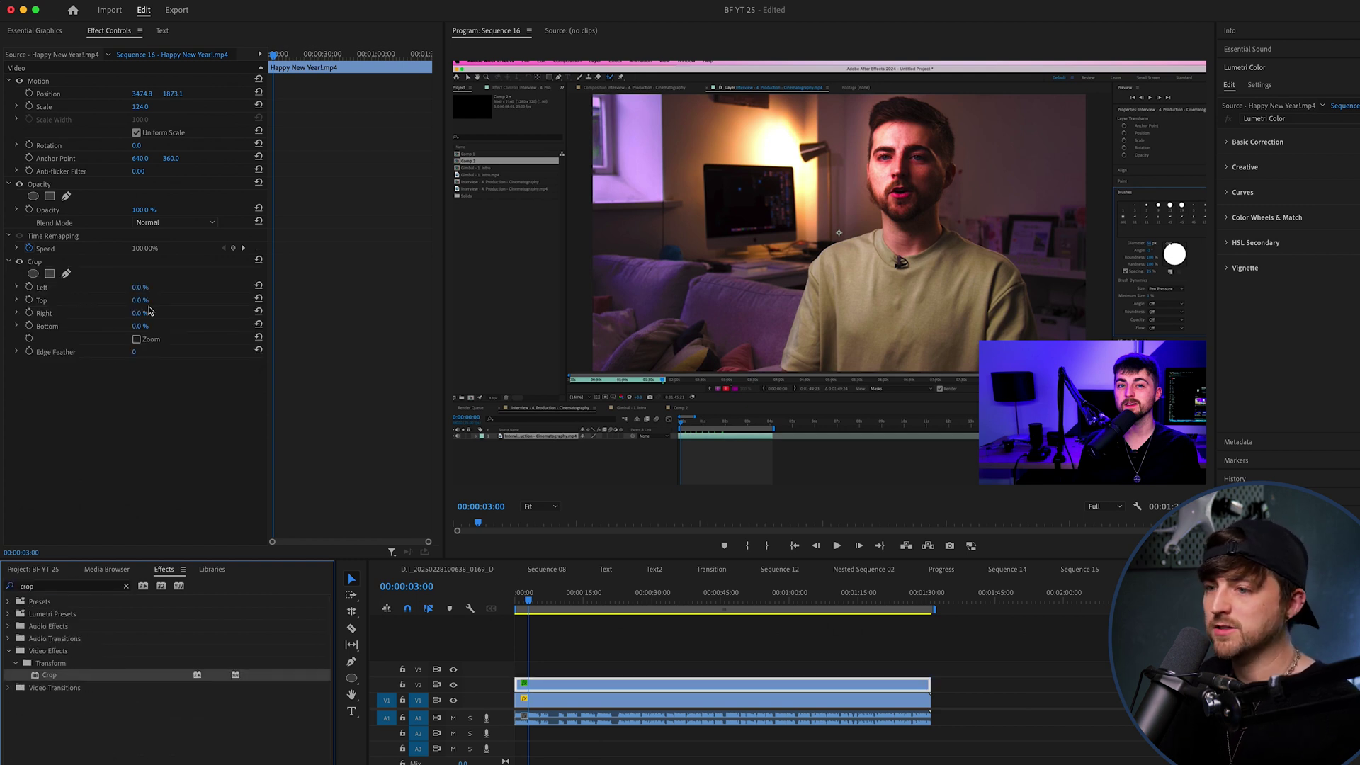
click(132, 291)
drag(140, 287, 158, 287)
key(space)
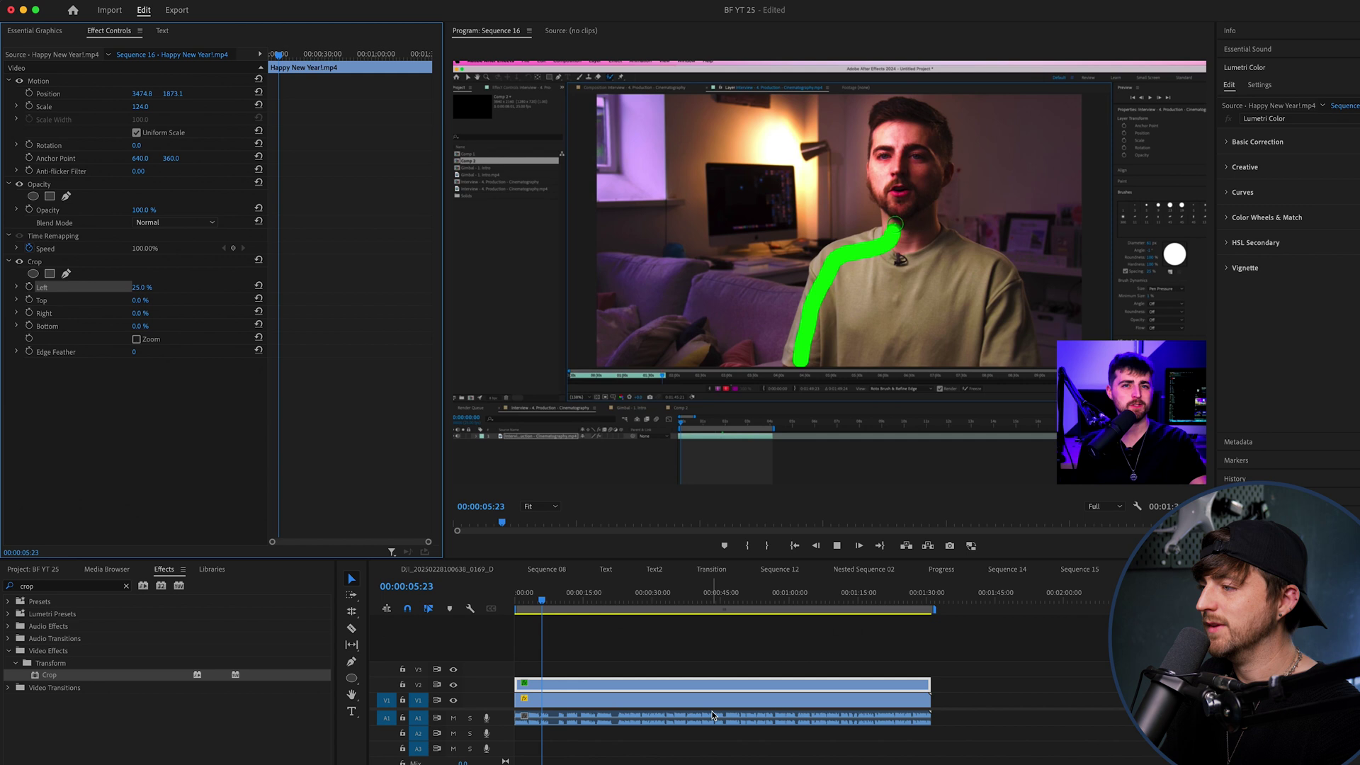
key(space)
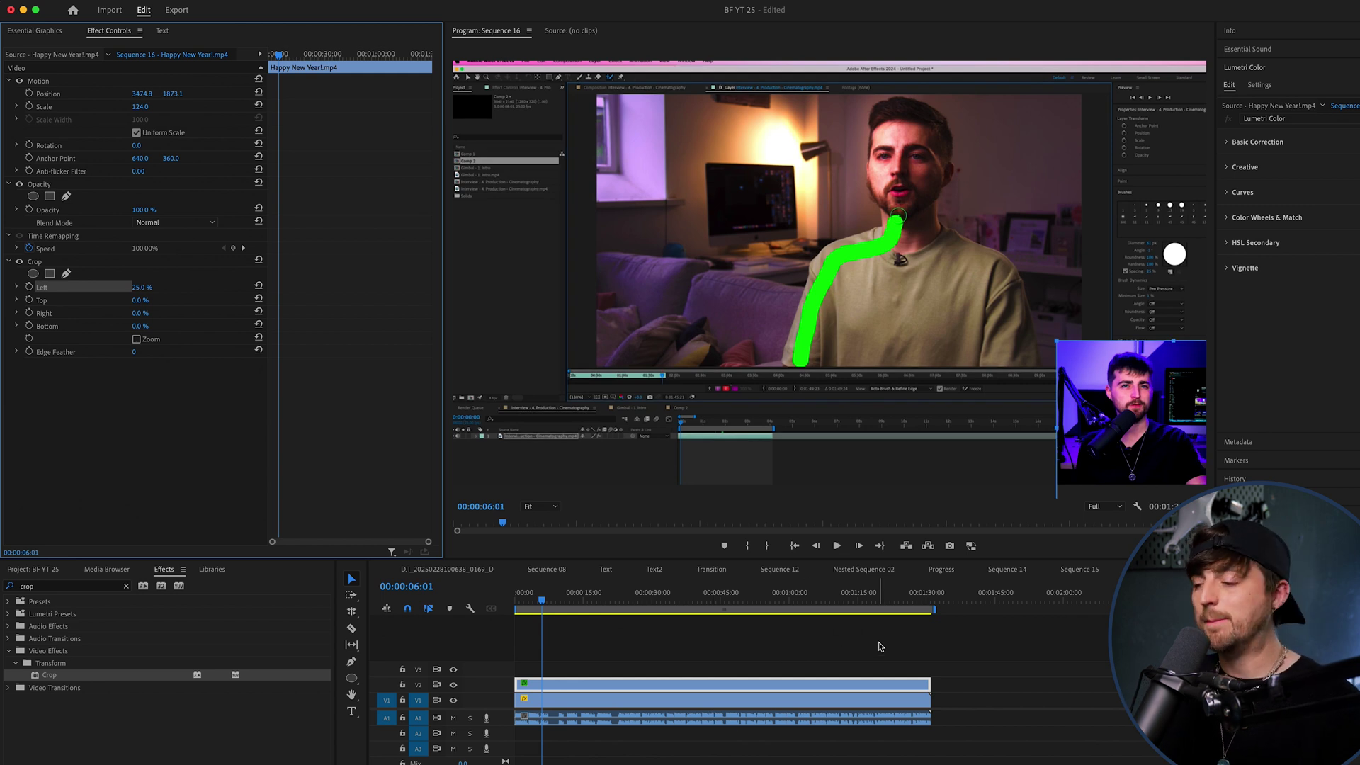
Apply the Perspective Drop Shadow effect to the facecam clip and set its shadow color to white
double_click(71, 586)
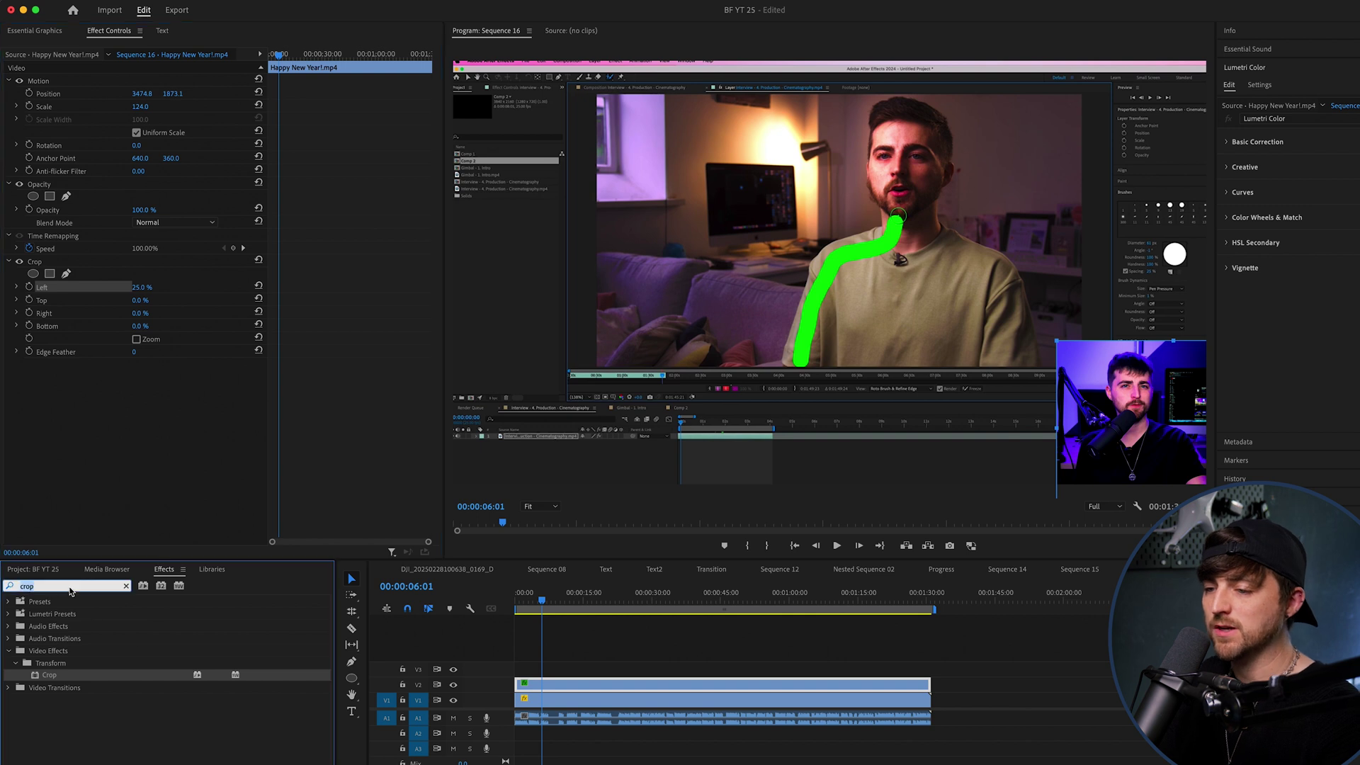
text(drop shad)
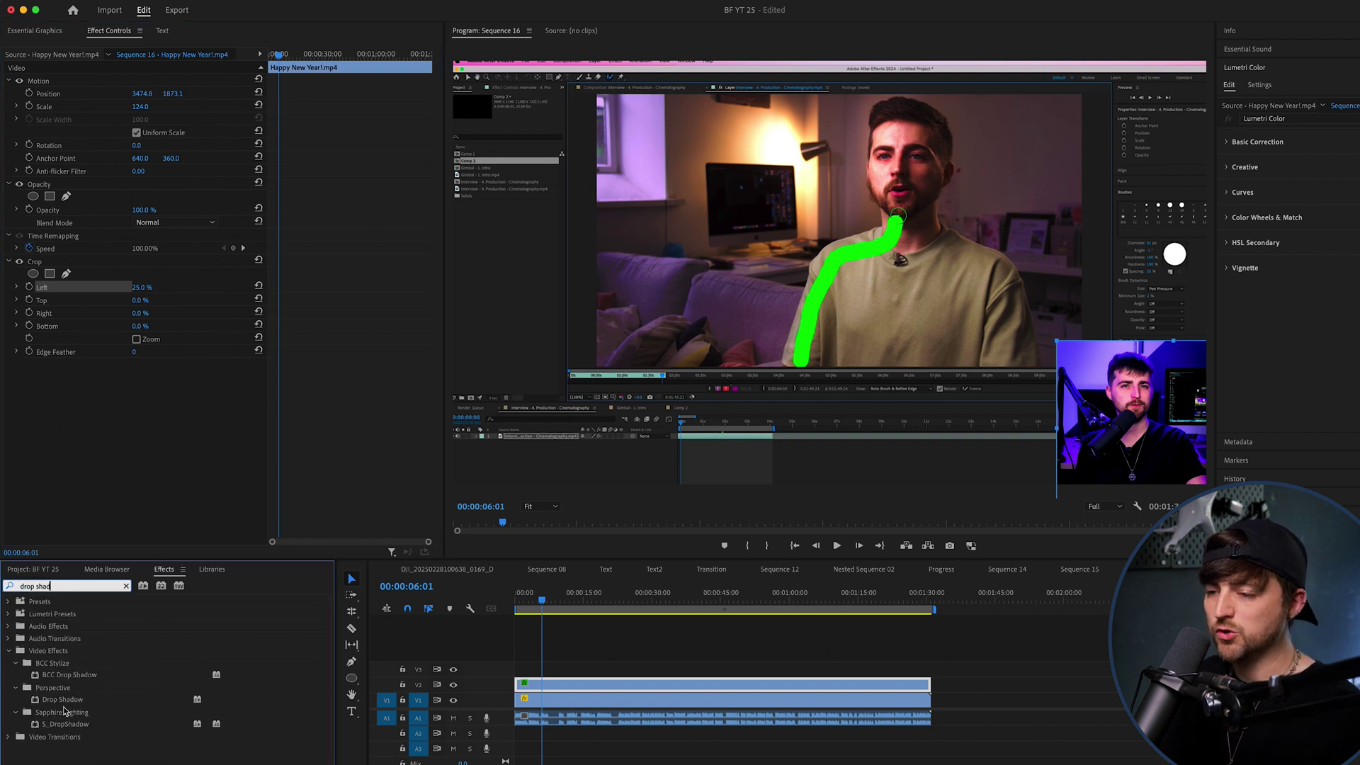
click(77, 701)
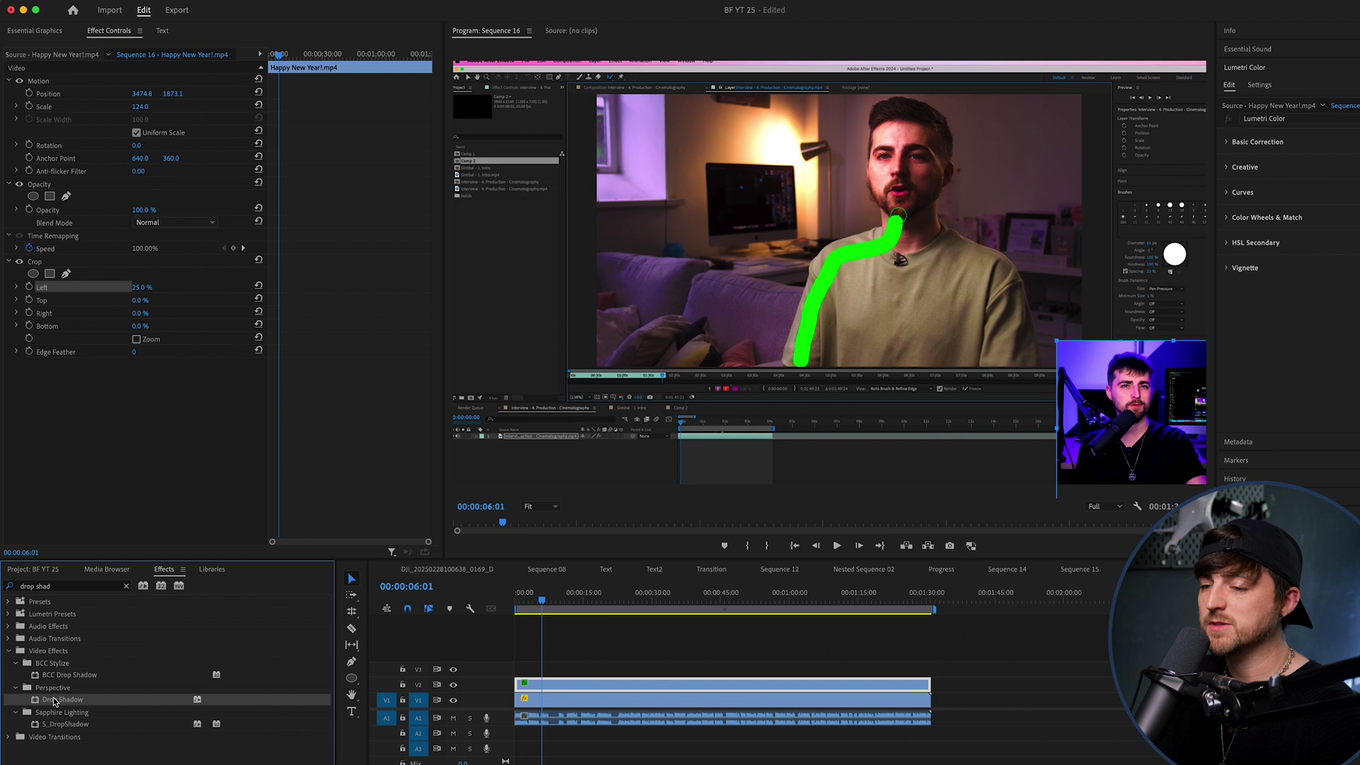
drag(295, 691, 556, 687)
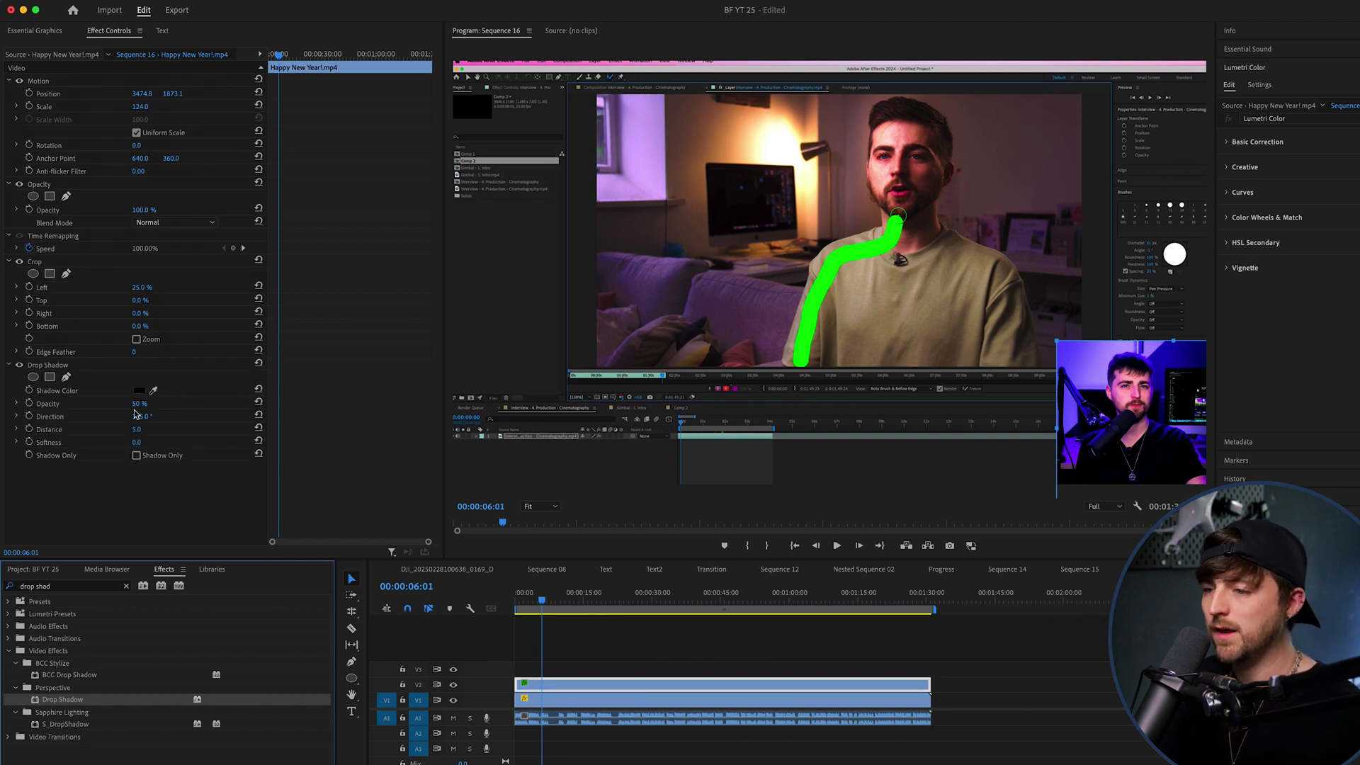
click(139, 392)
click(608, 500)
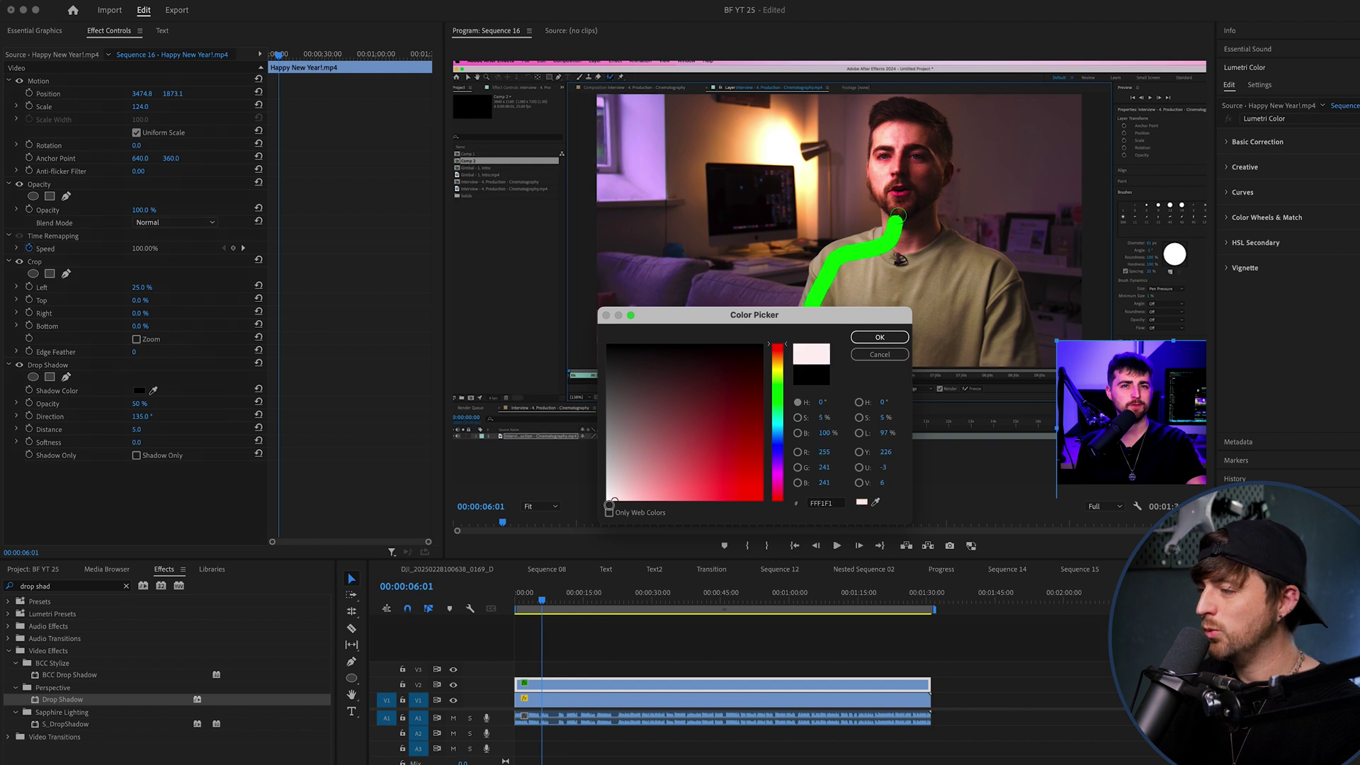
click(907, 337)
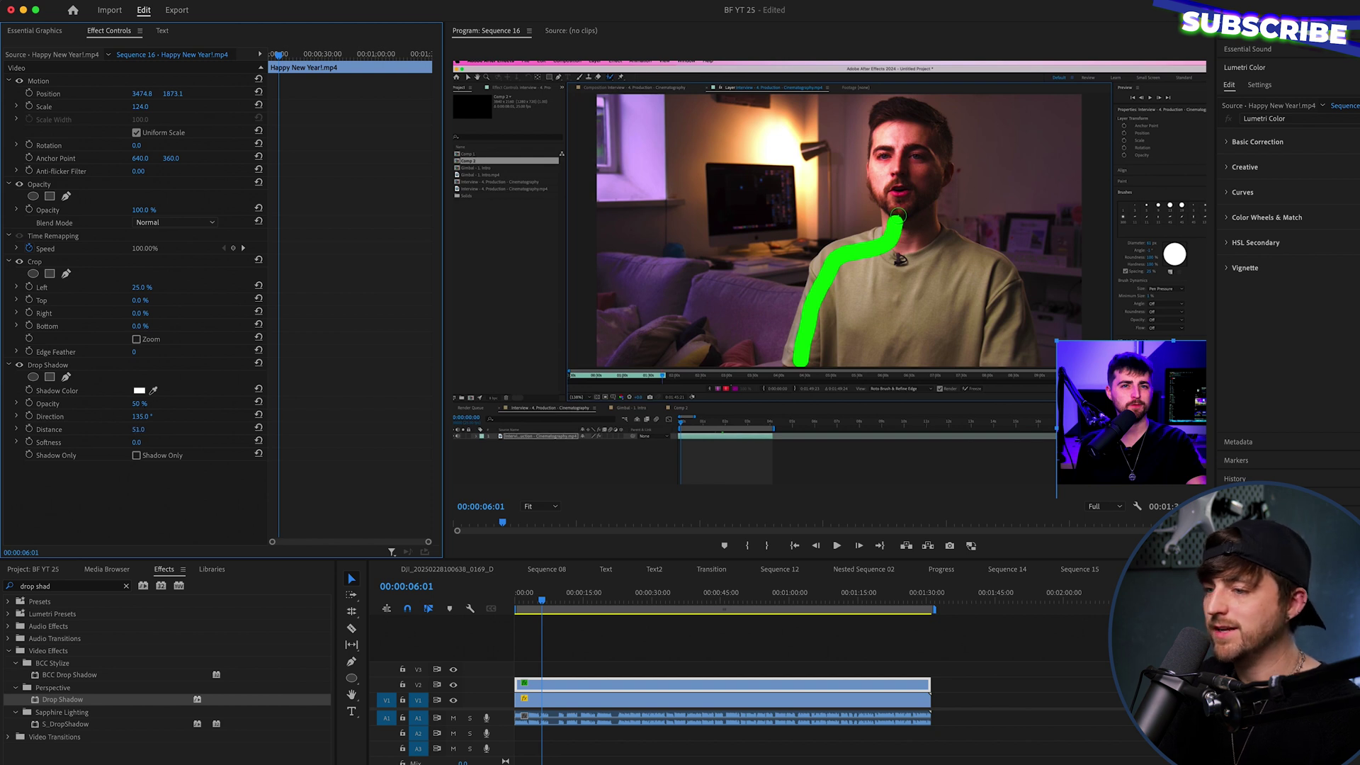
Adjust the facecam's drop shadow to a direction of 314°, a distance of 4 and a softness of 127
drag(138, 429, 149, 430)
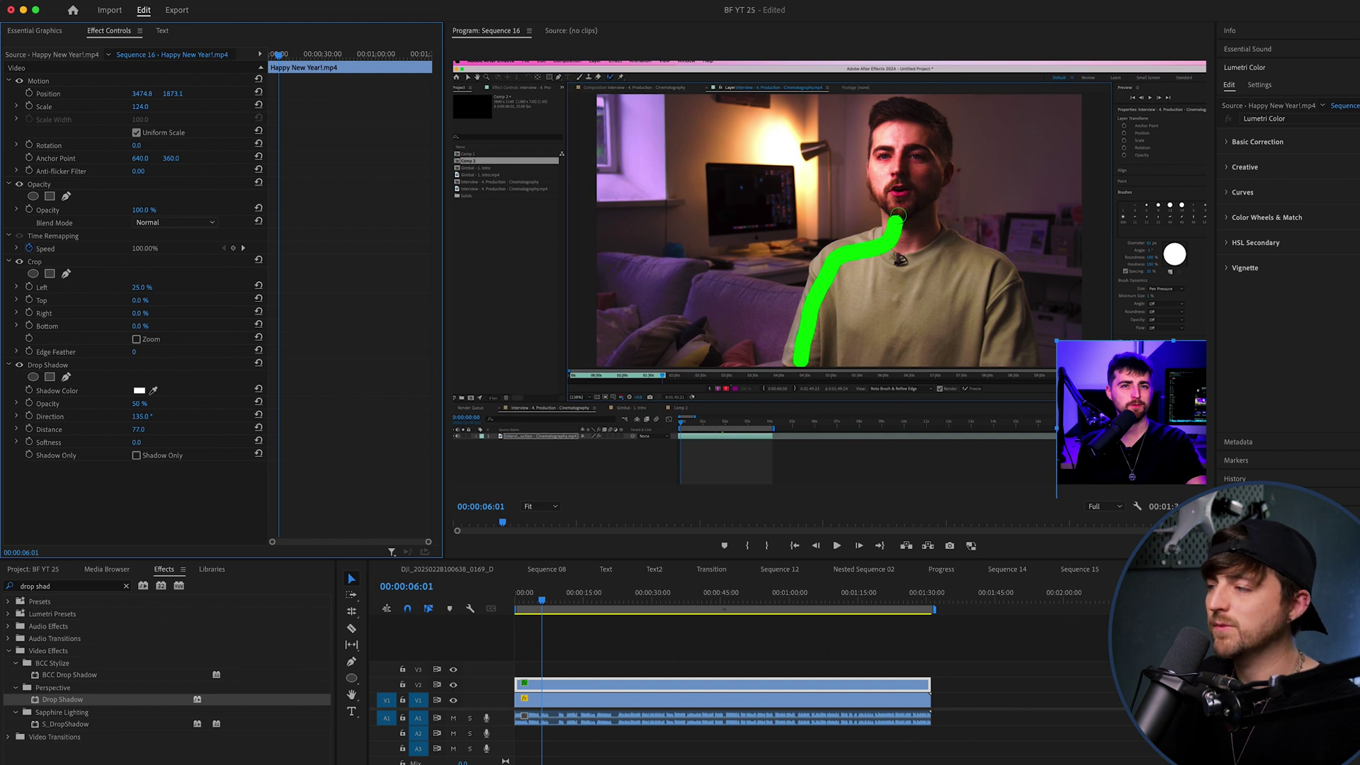
drag(141, 416, 230, 416)
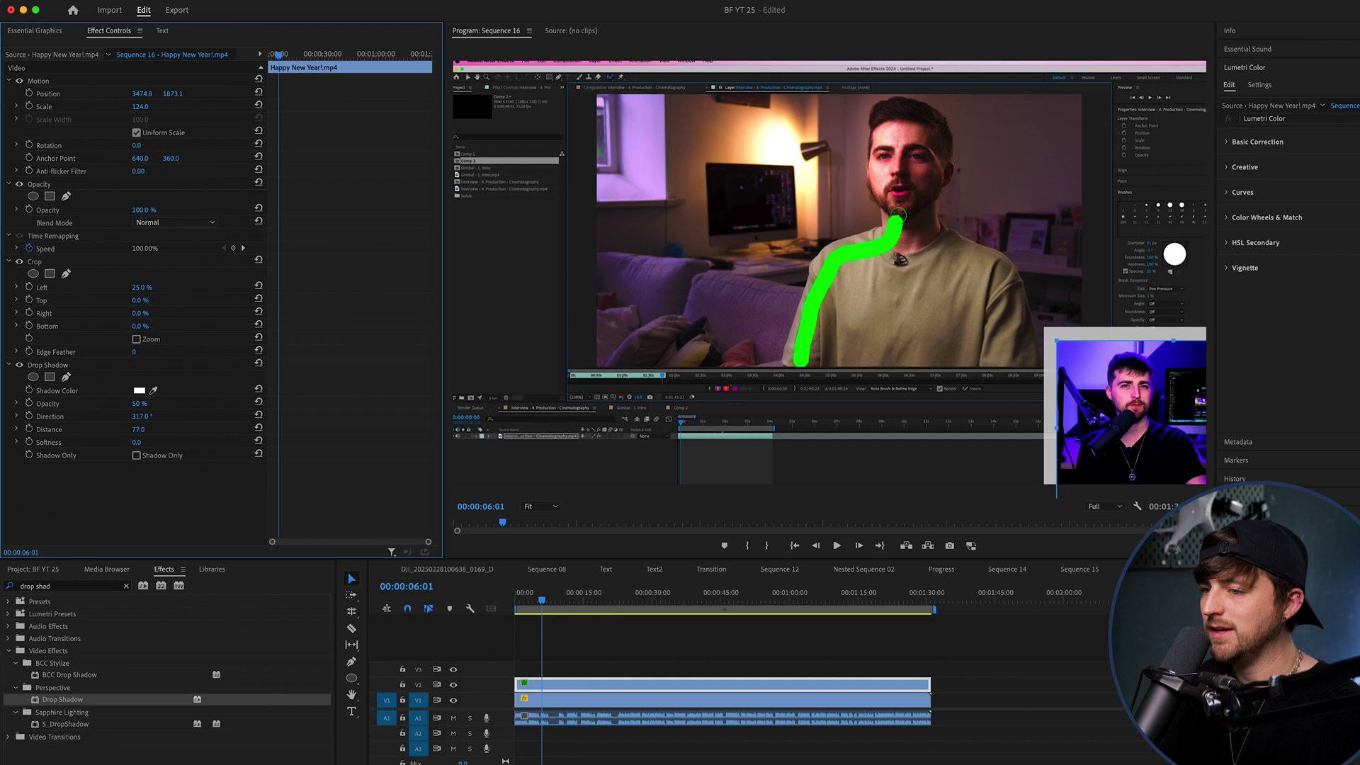
drag(143, 429, 184, 442)
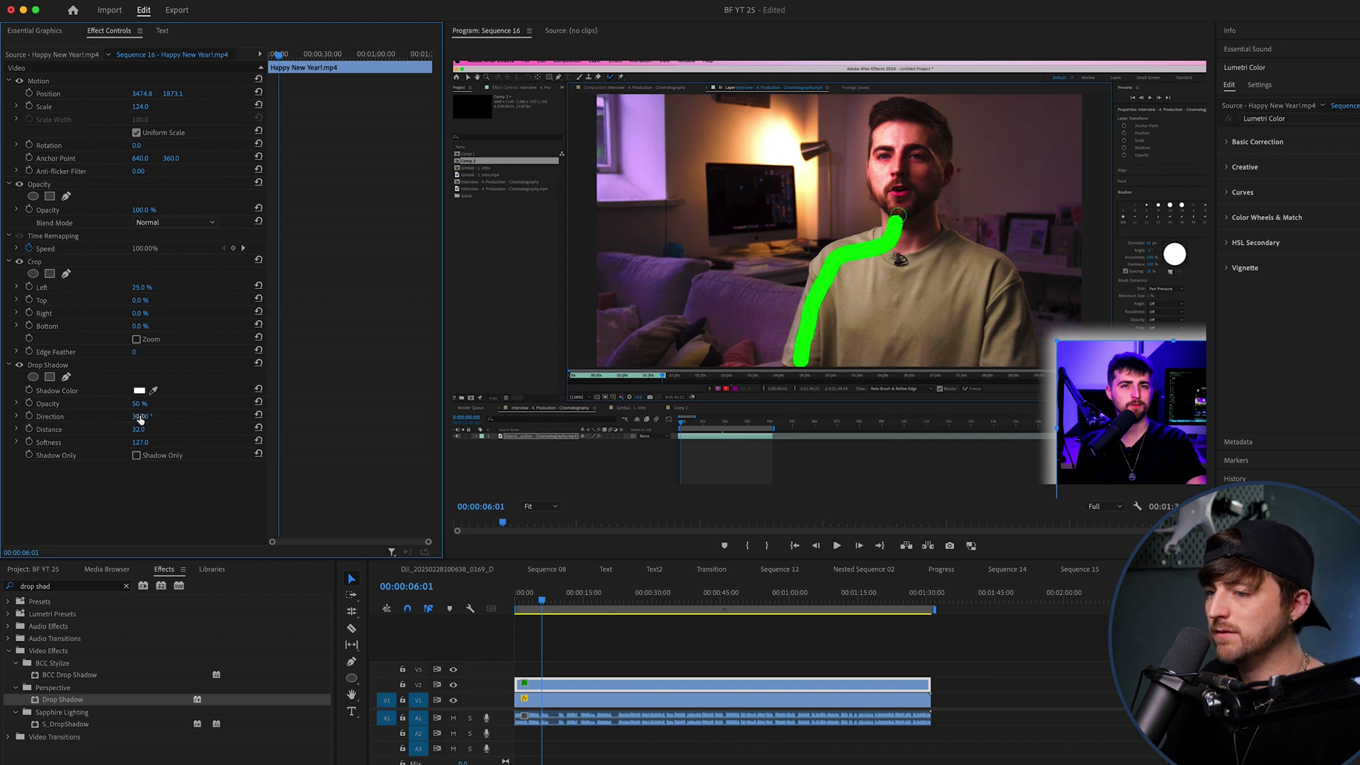
drag(139, 420, 122, 430)
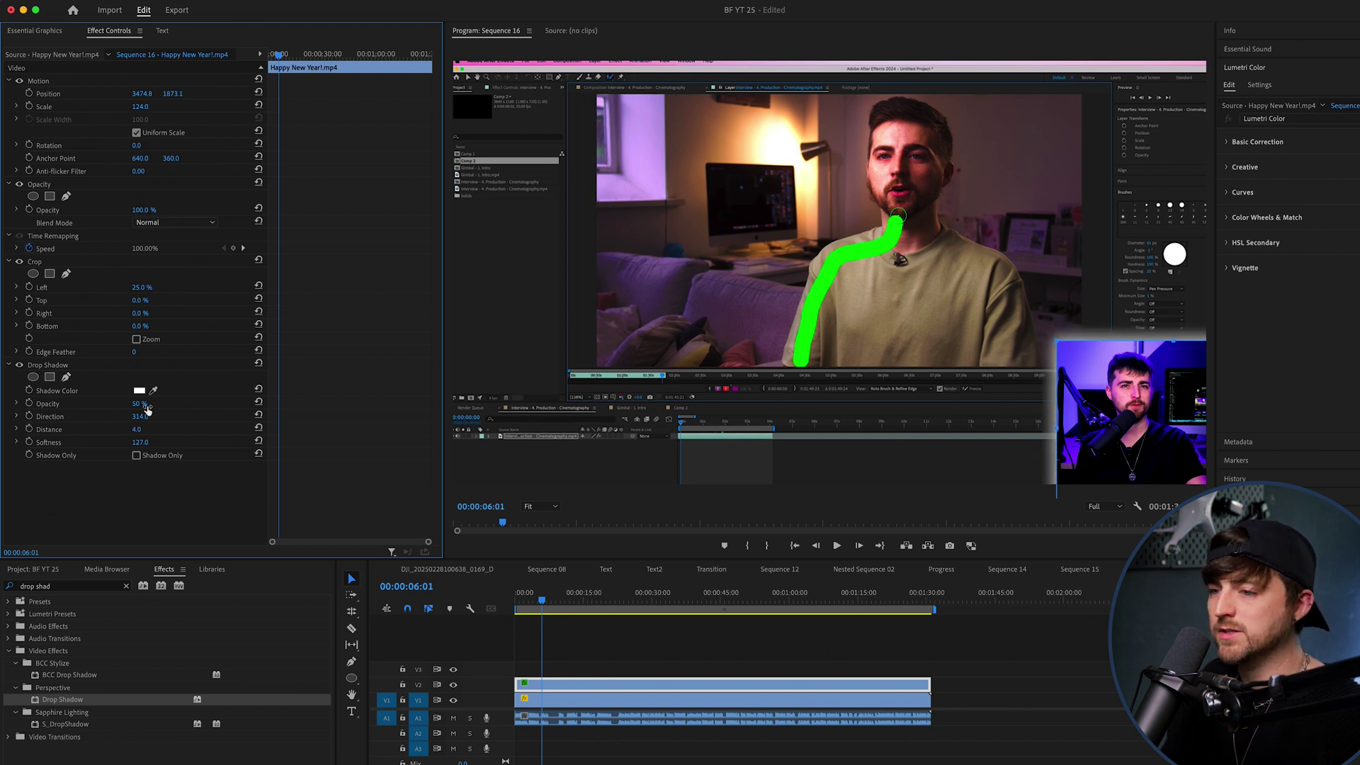
Play back the sequence briefly to check the facecam with its white drop shadow
click(709, 644)
key(space)
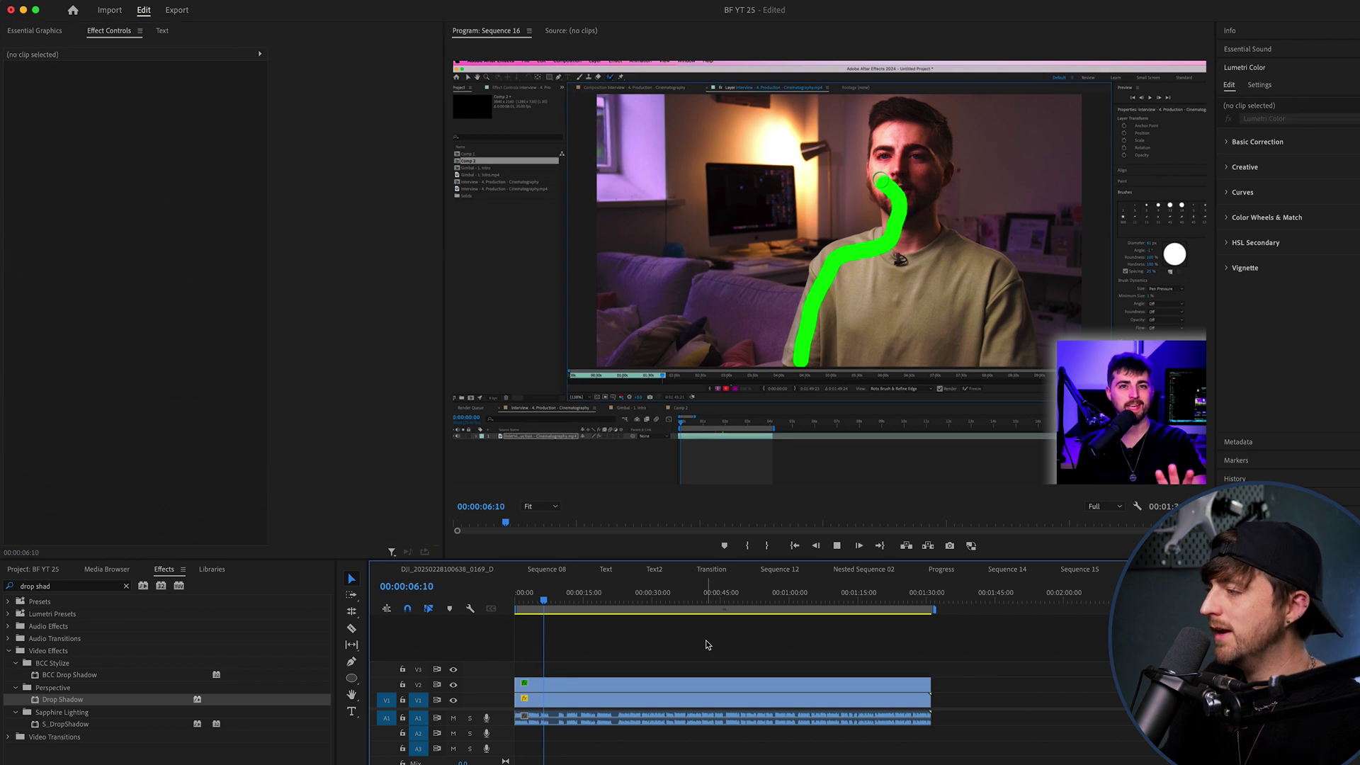
key(space)
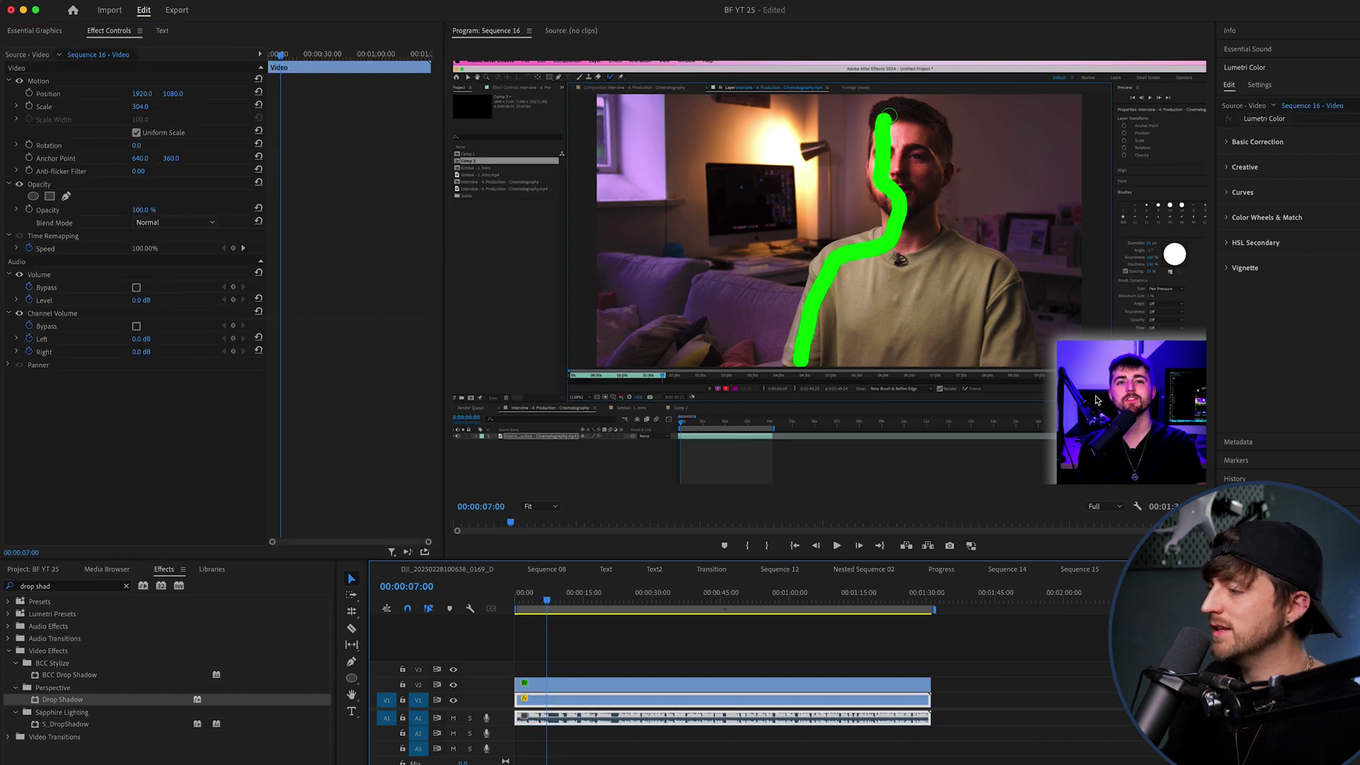
Change the facecam clip's drop shadow color to near-black (030303) and raise the shadow opacity to 100%
click(547, 684)
click(139, 391)
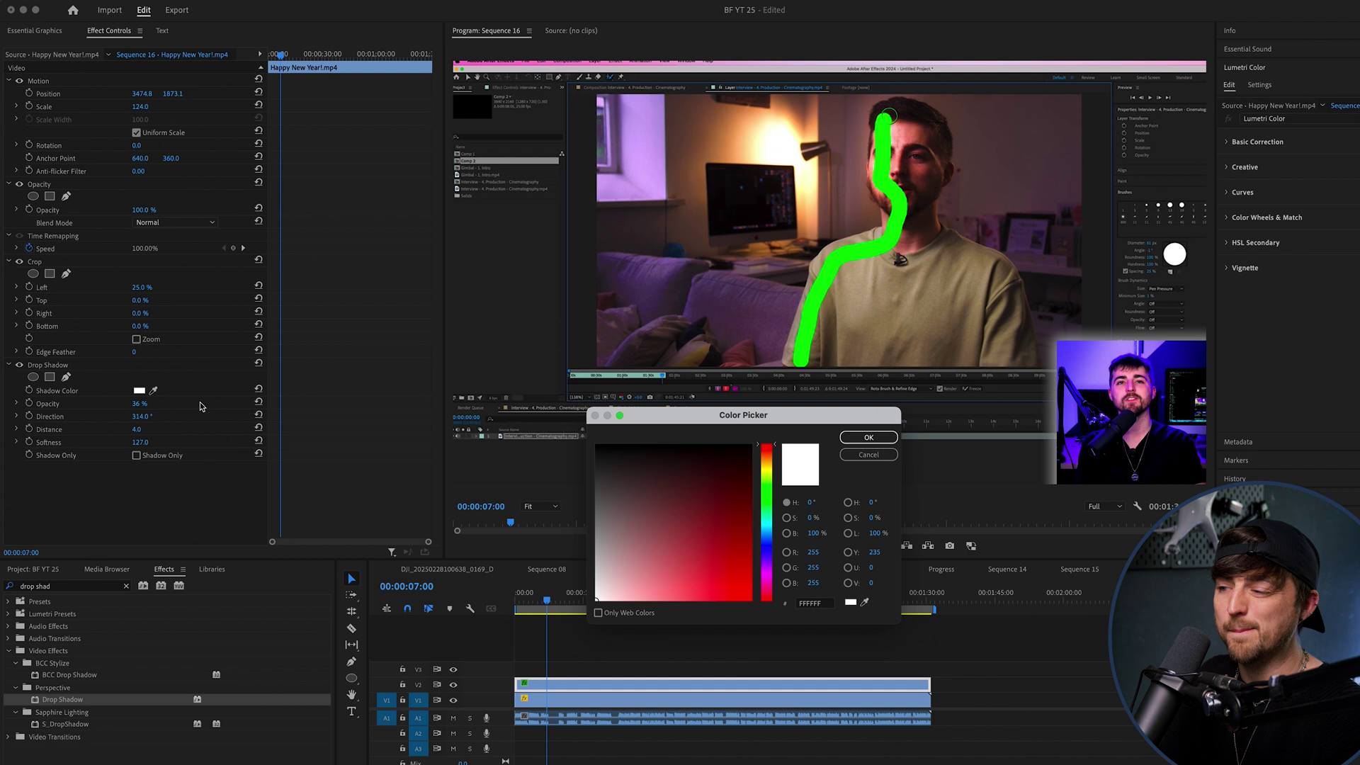
drag(695, 507, 574, 446)
click(868, 437)
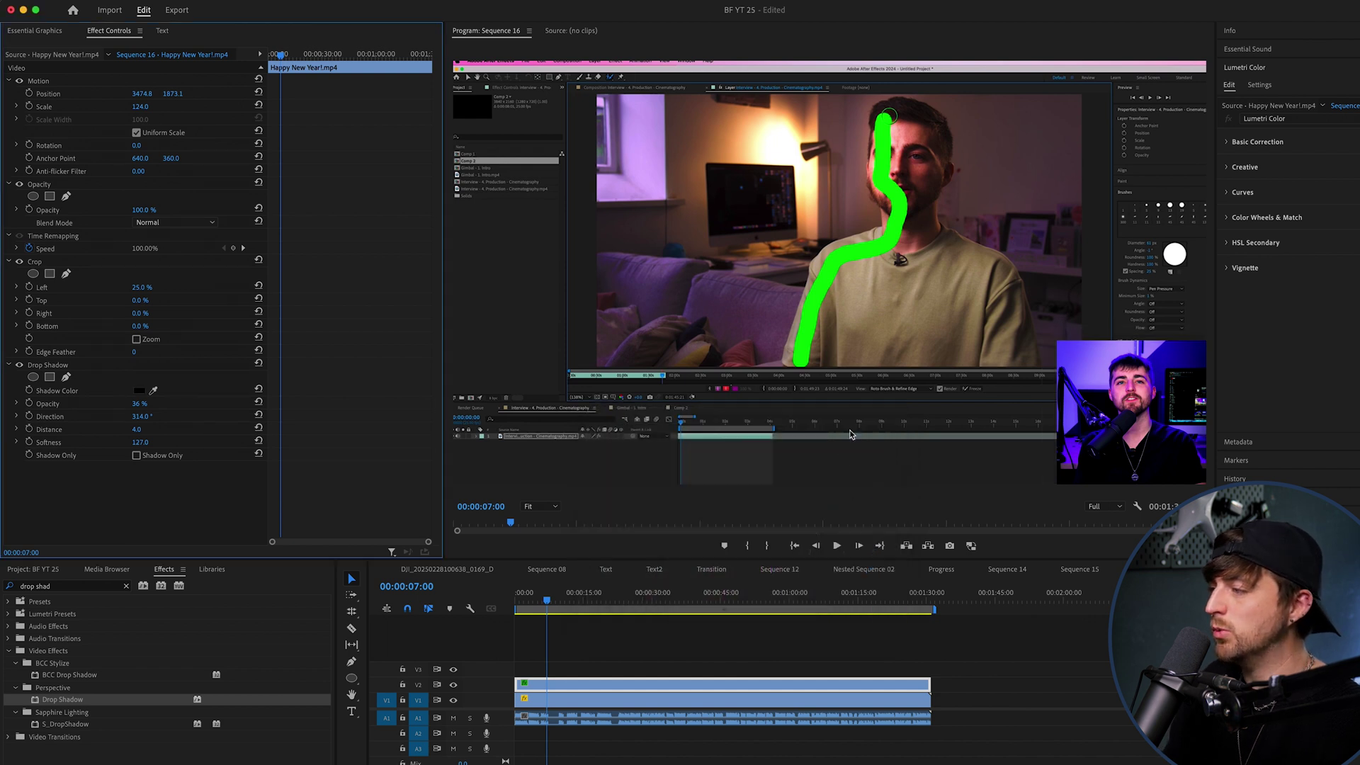
click(597, 695)
click(597, 685)
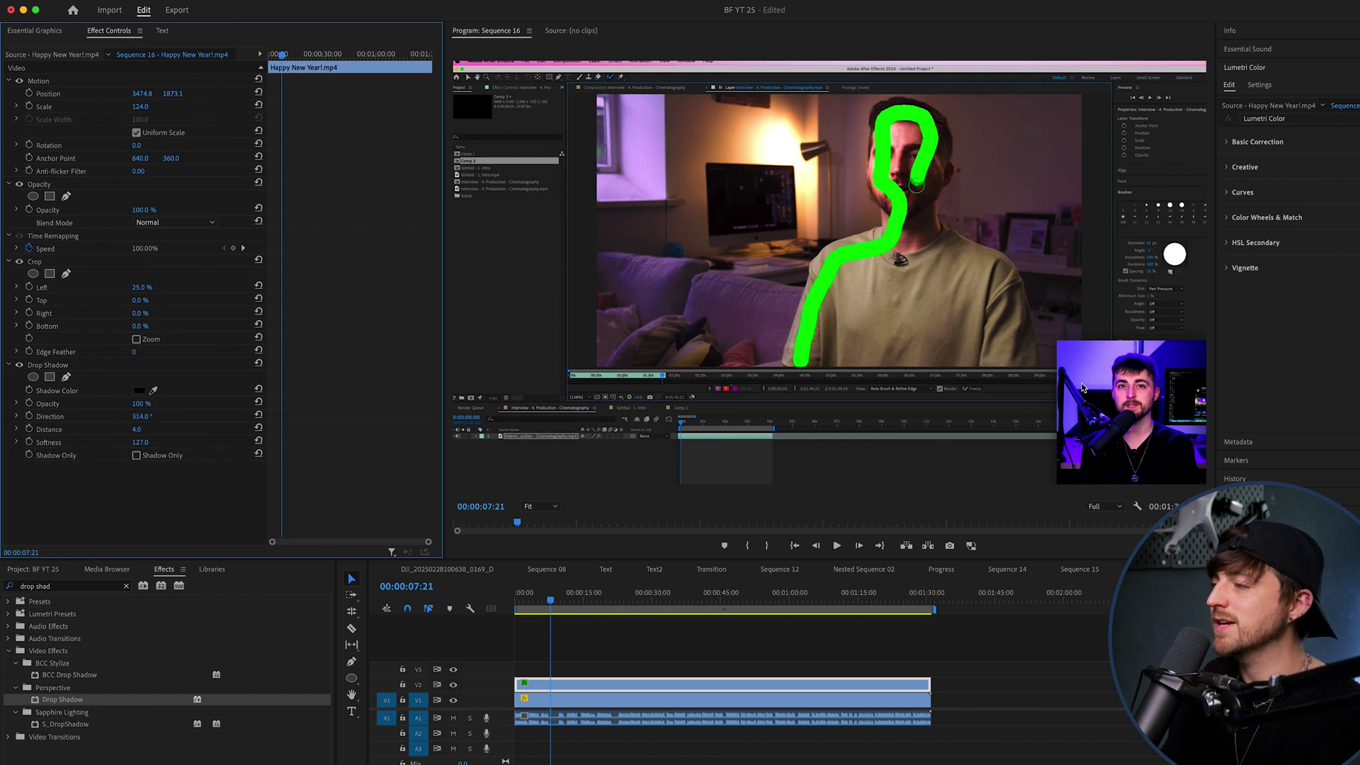
Change the facecam's drop shadow color to a light blue-purple that matches the lighting in the footage
click(140, 391)
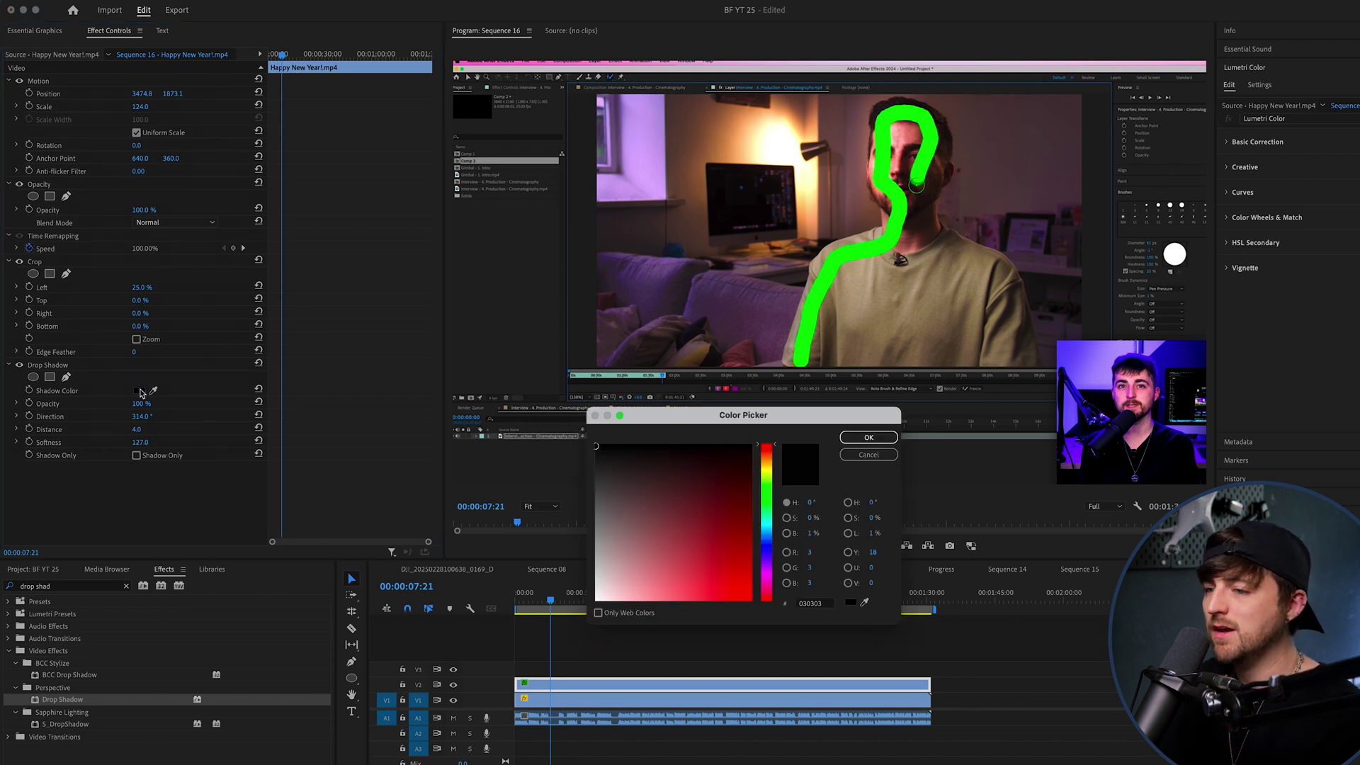
drag(709, 514, 629, 549)
mouse_move(763, 530)
mouse_down()
mouse_move(767, 490)
mouse_move(706, 556)
mouse_up()
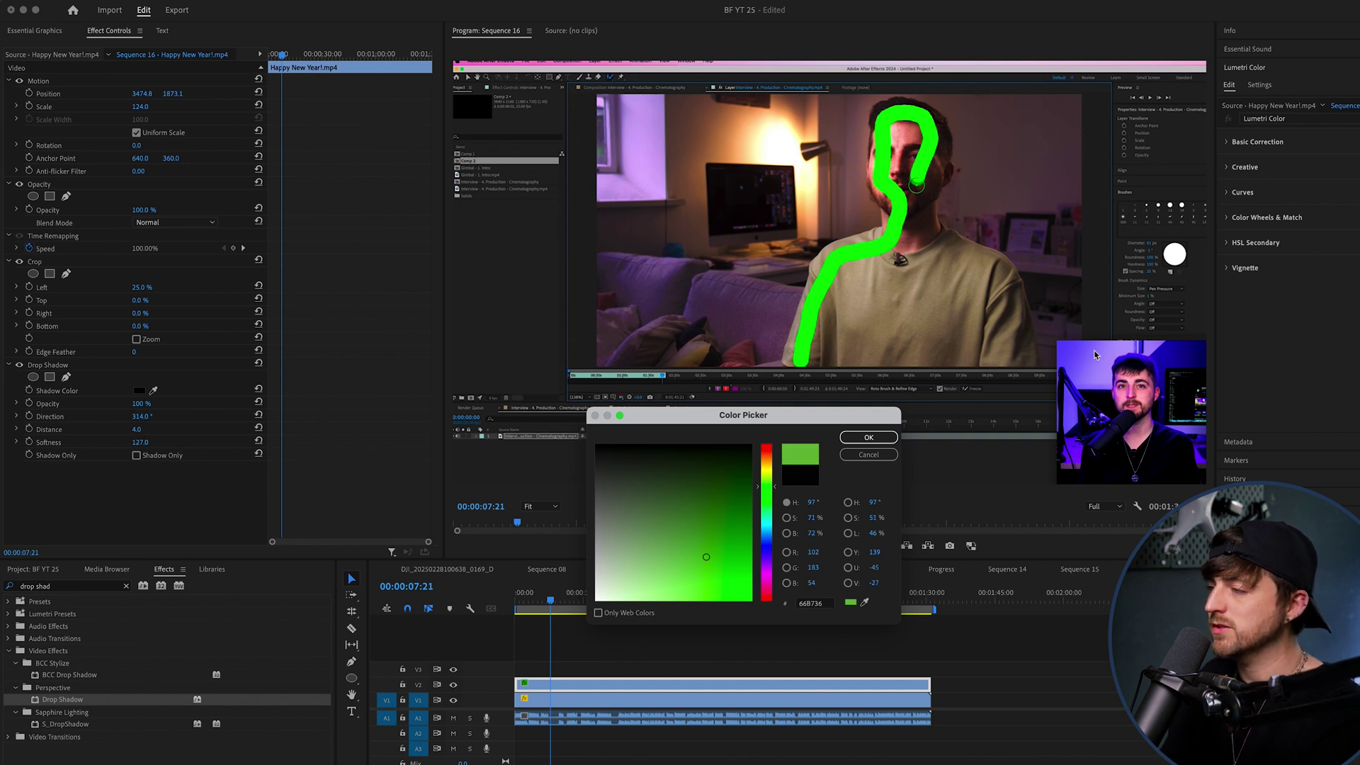
mouse_move(768, 535)
mouse_down()
mouse_move(734, 514)
mouse_move(694, 613)
mouse_up()
click(868, 437)
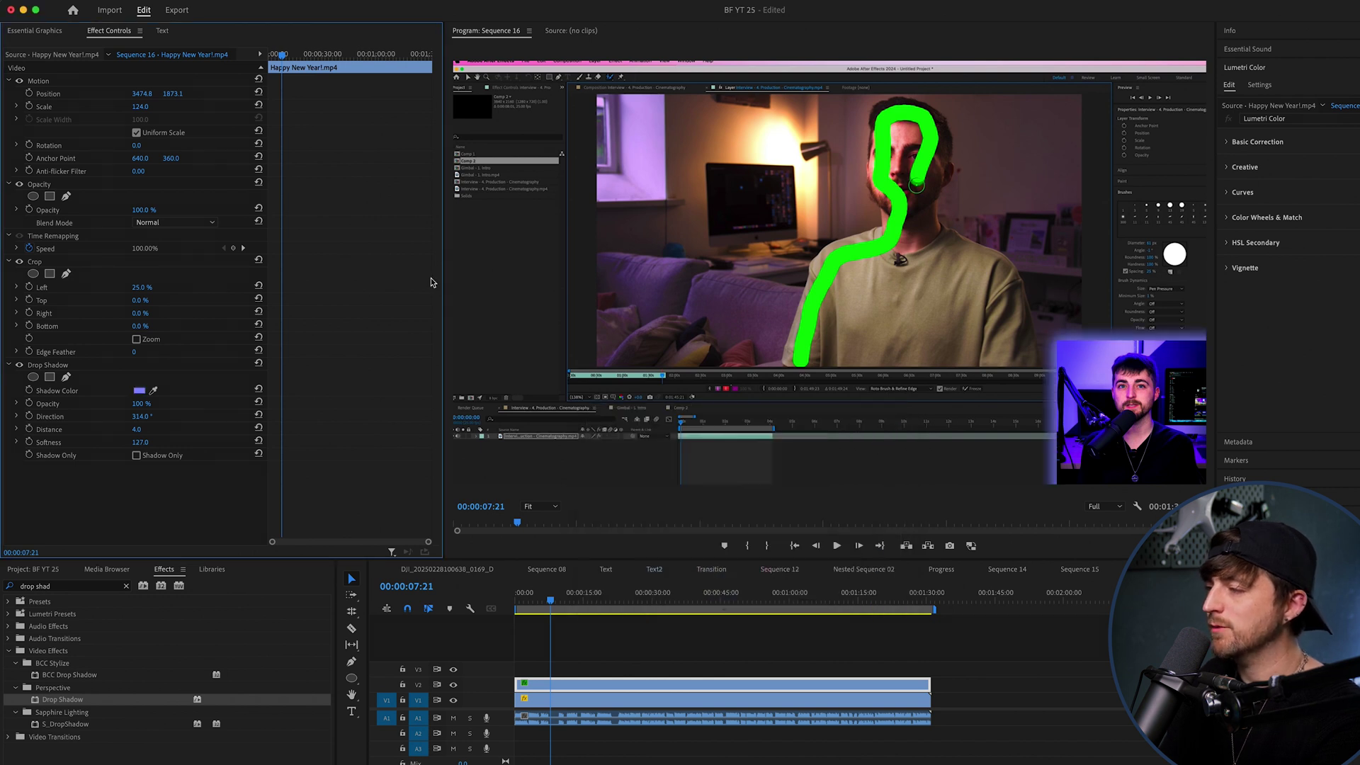
Set the facecam's drop shadow softness to 234 and lower its opacity to 9%
drag(135, 440, 209, 442)
click(136, 443)
click(211, 446)
drag(141, 404, 78, 403)
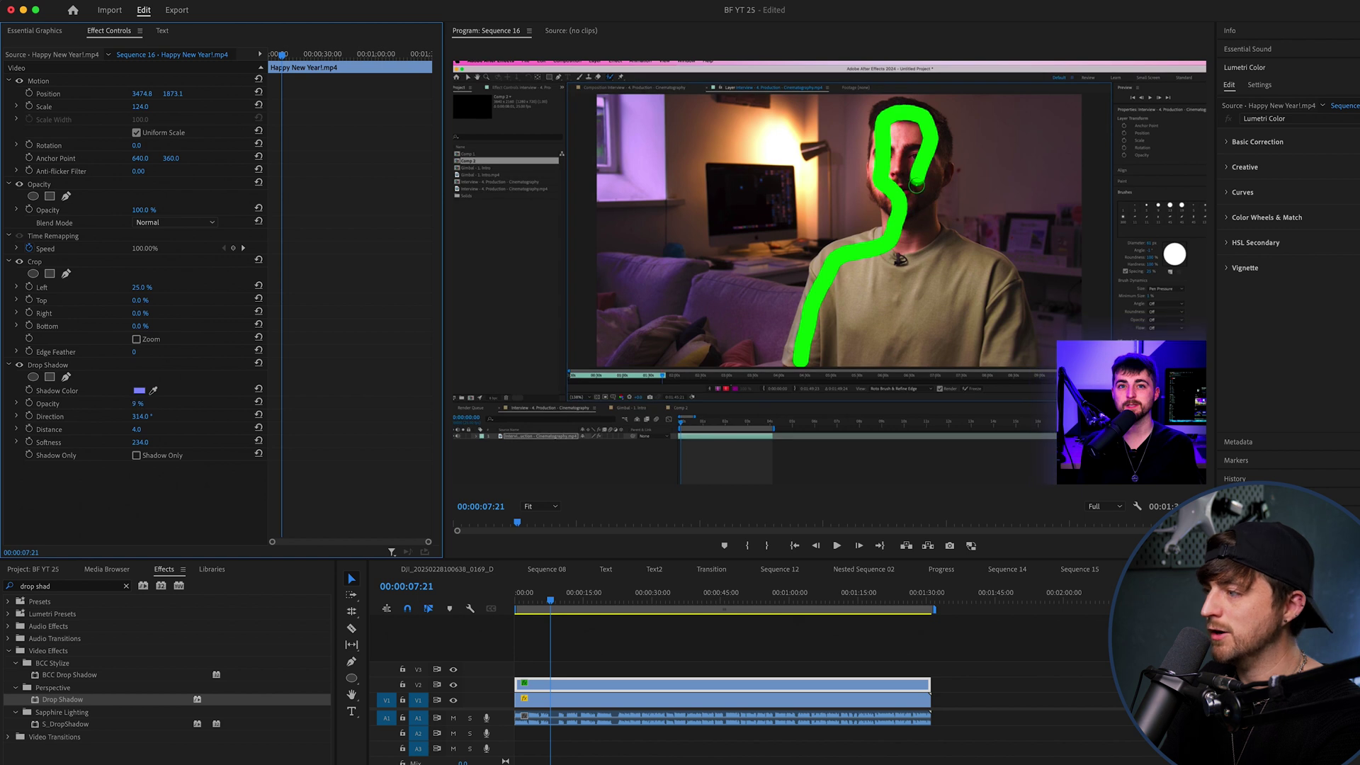